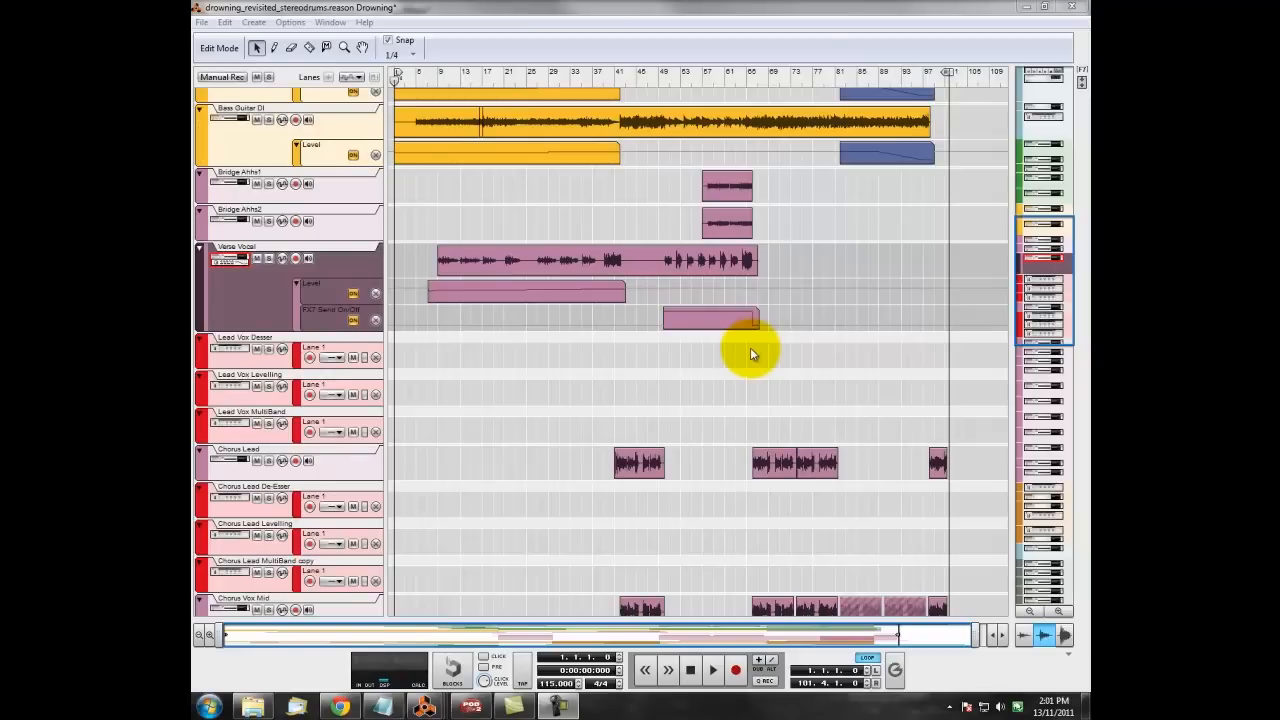
# - Look through the sequencer's vocal tracks, from the verse vocal and lead vocal processing channels down to the layered chorus vocals
pyautogui.moveTo(1036, 261); pyautogui.dragTo(1038, 276)
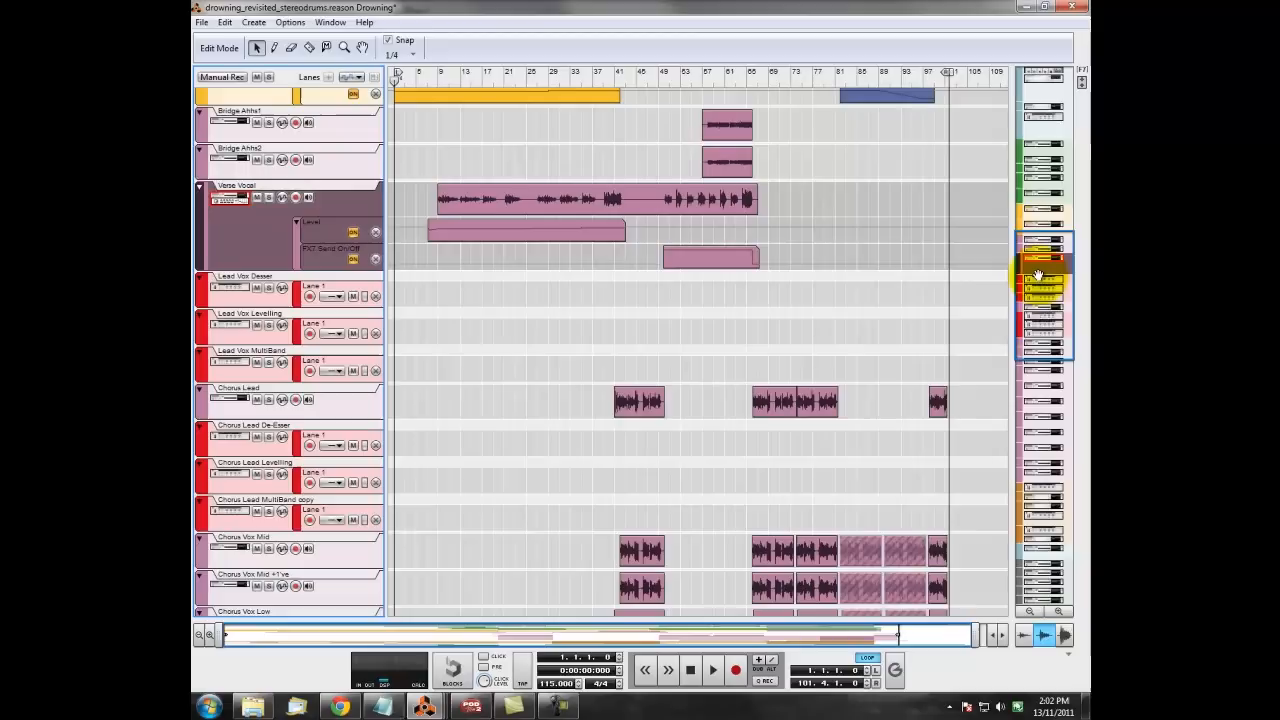
pyautogui.moveTo(1037, 275); pyautogui.dragTo(1037, 378)
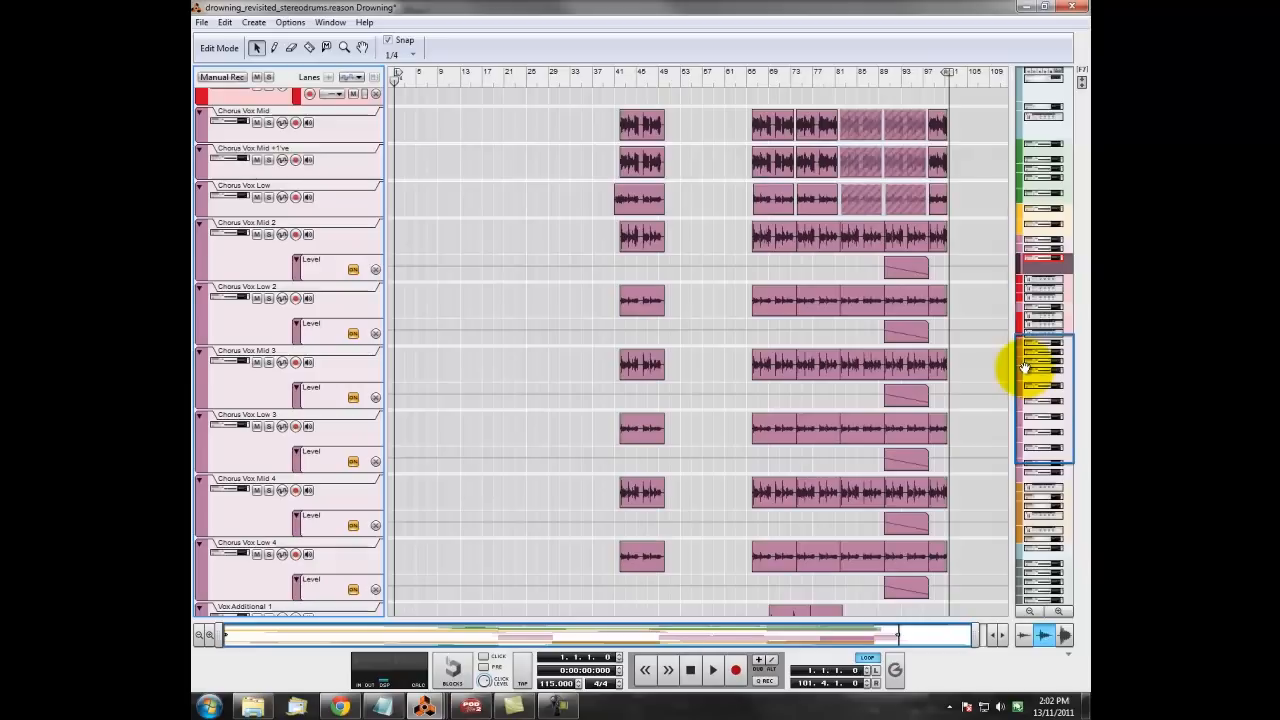
pyautogui.moveTo(1024, 368); pyautogui.dragTo(1028, 292)
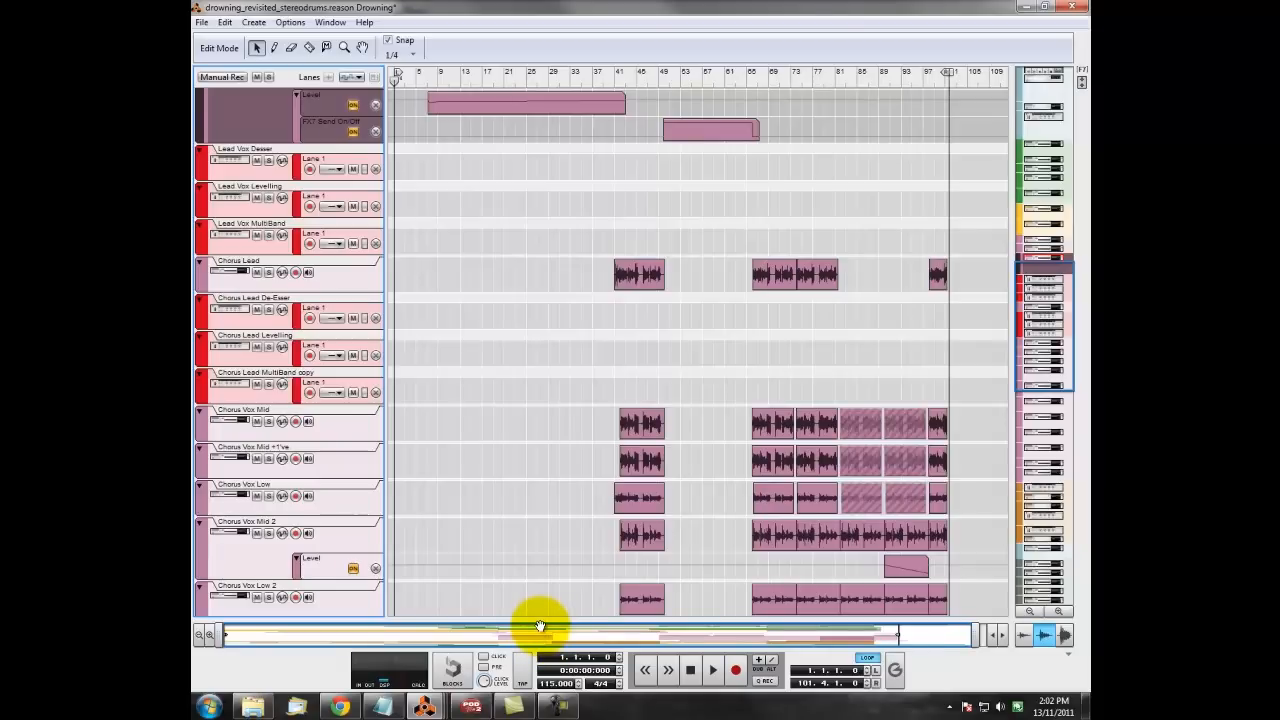
# - Bring up the rack window at the Verse Vocal devices and maximize it
pyautogui.moveTo(425, 706)
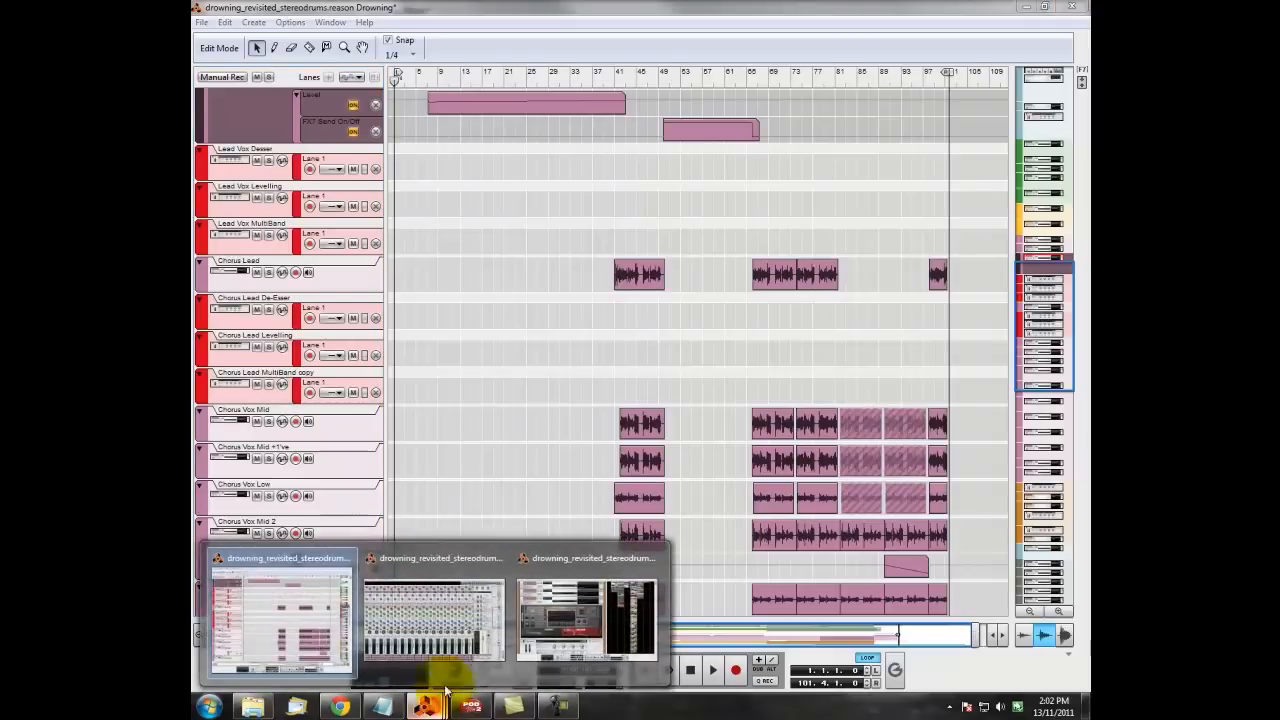
pyautogui.click(560, 578)
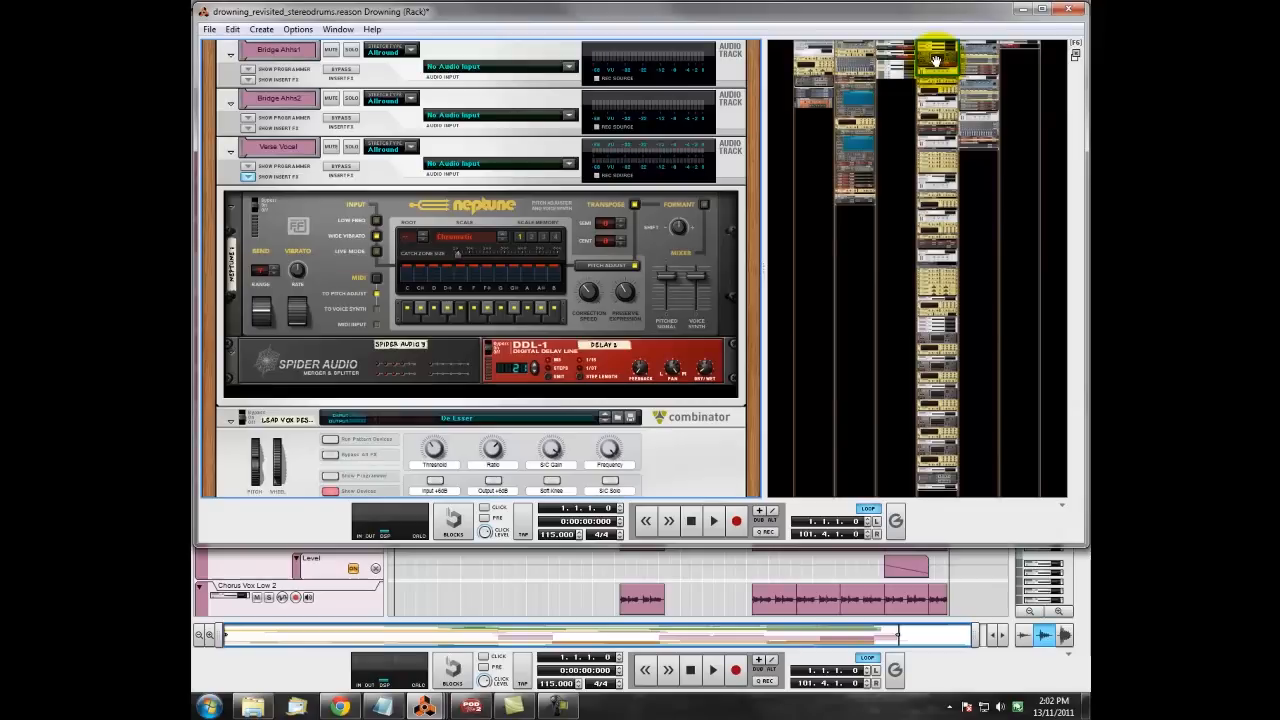
pyautogui.moveTo(936, 60)
pyautogui.mouseDown()
pyautogui.moveTo(957, 125)
pyautogui.moveTo(953, 566)
pyautogui.moveTo(953, 57)
pyautogui.mouseUp()
pyautogui.click(1043, 12)
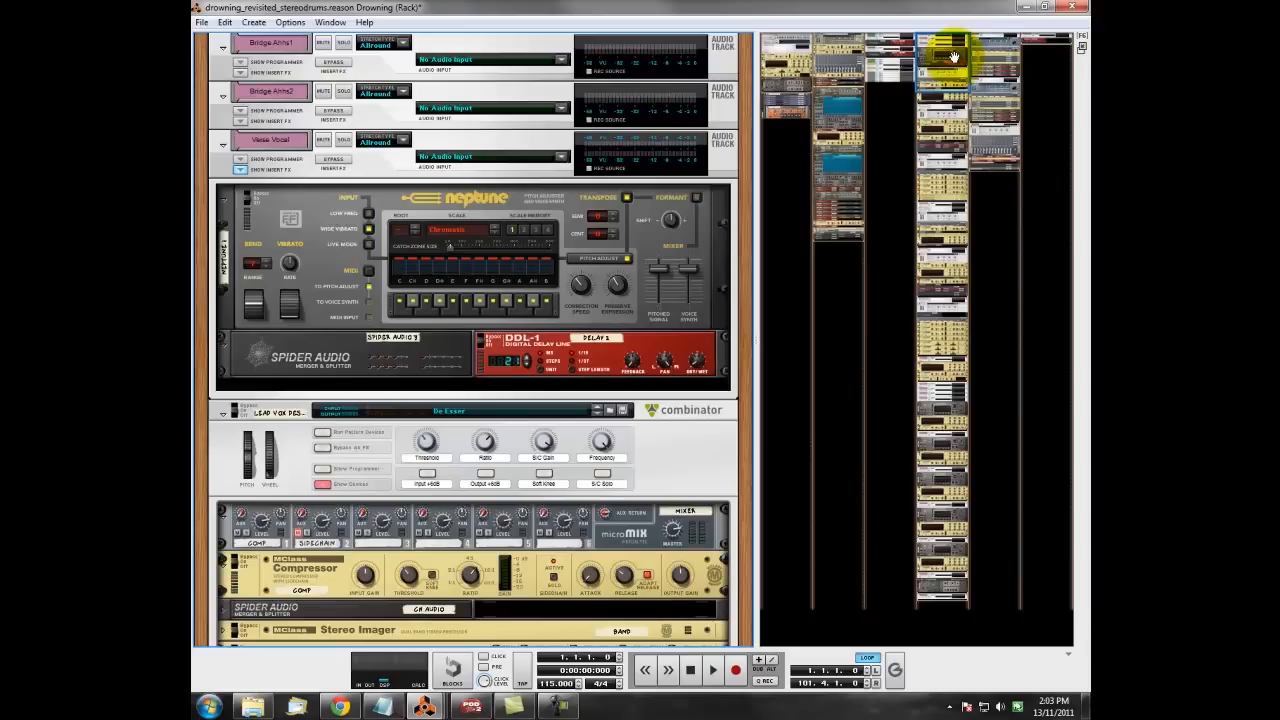
# - Inspect the rear cabling of the lead vocal Combinators and return to the front of the Verse Vocal devices
pyautogui.press('Tab')
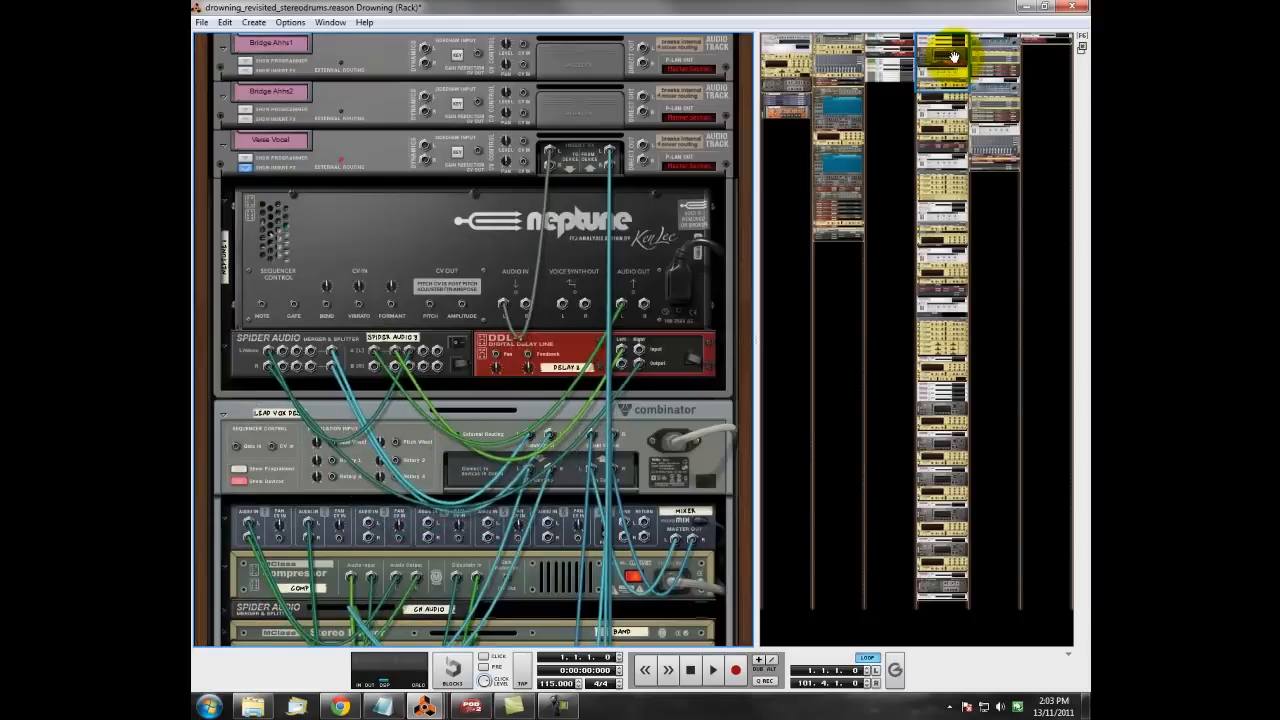
pyautogui.moveTo(954, 58); pyautogui.dragTo(954, 85)
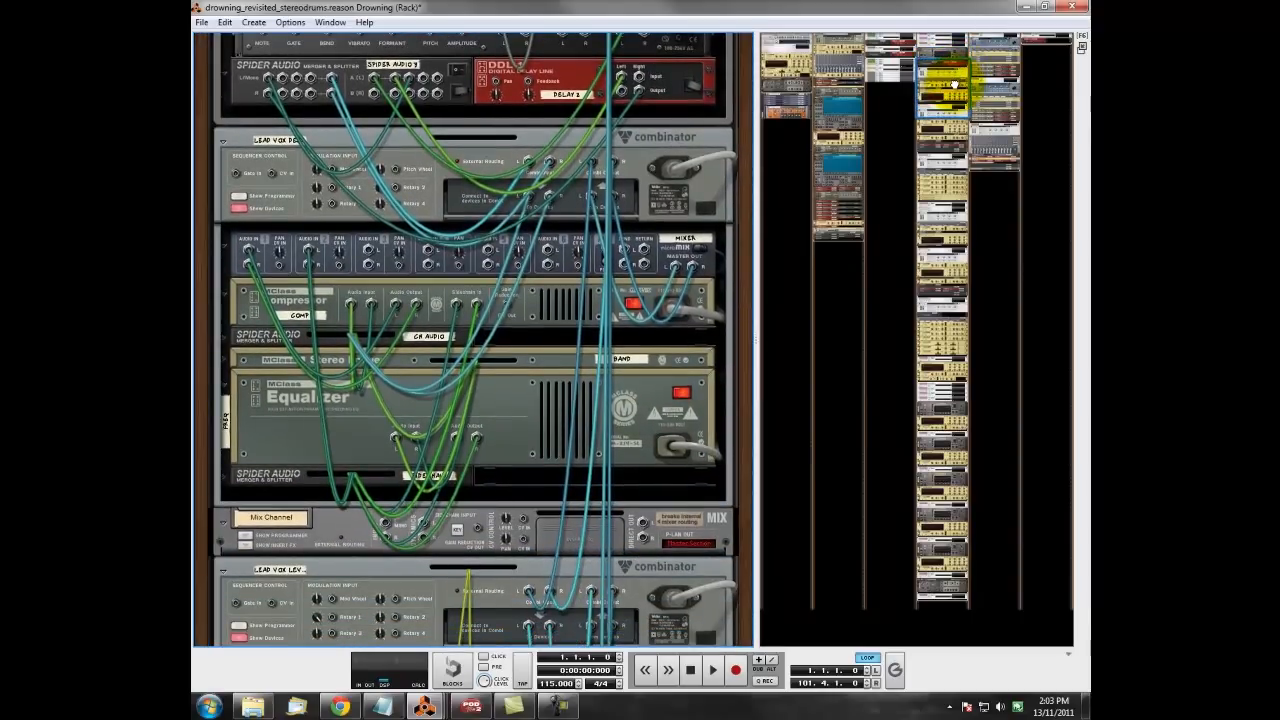
pyautogui.moveTo(954, 83); pyautogui.dragTo(954, 104)
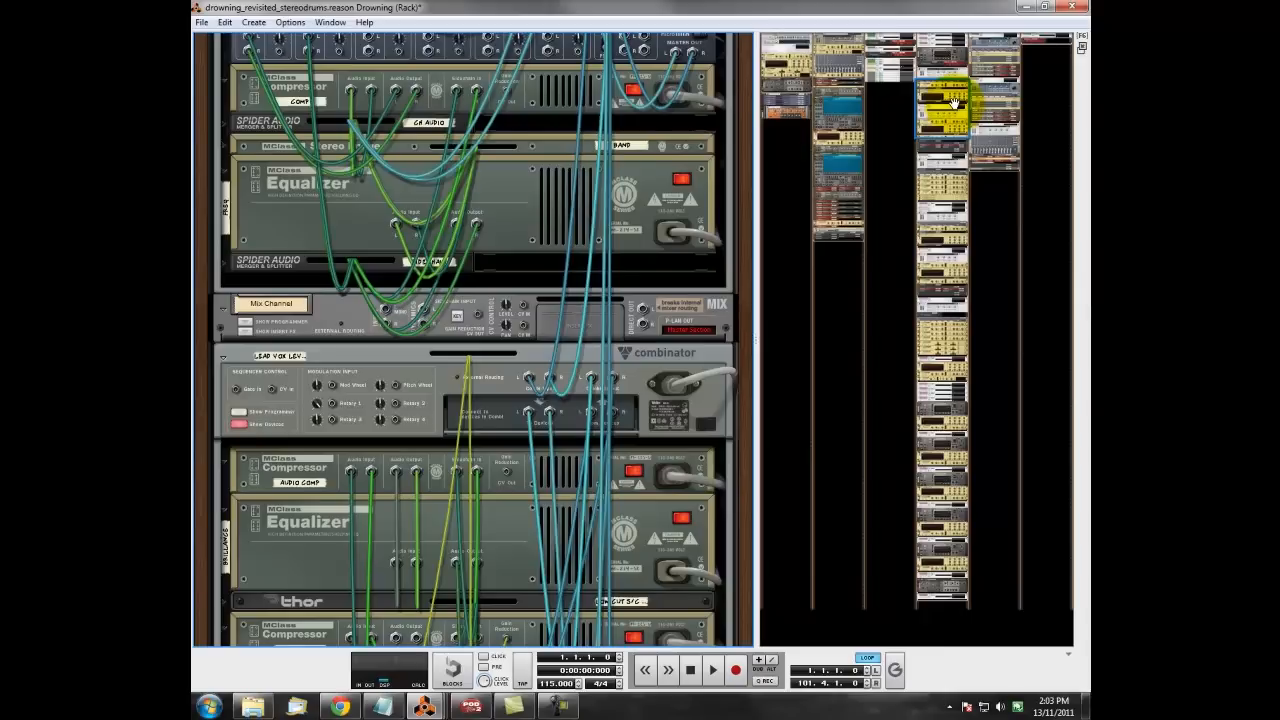
pyautogui.press('Tab')
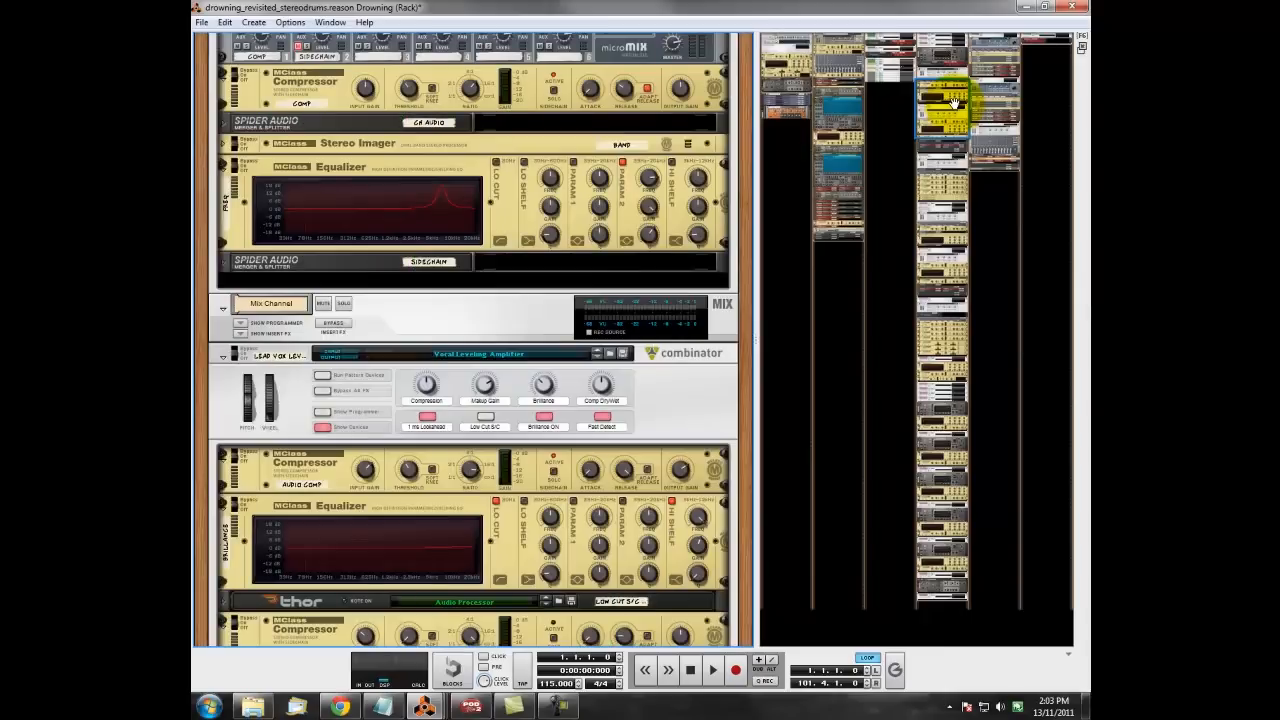
pyautogui.moveTo(954, 103); pyautogui.dragTo(951, 55)
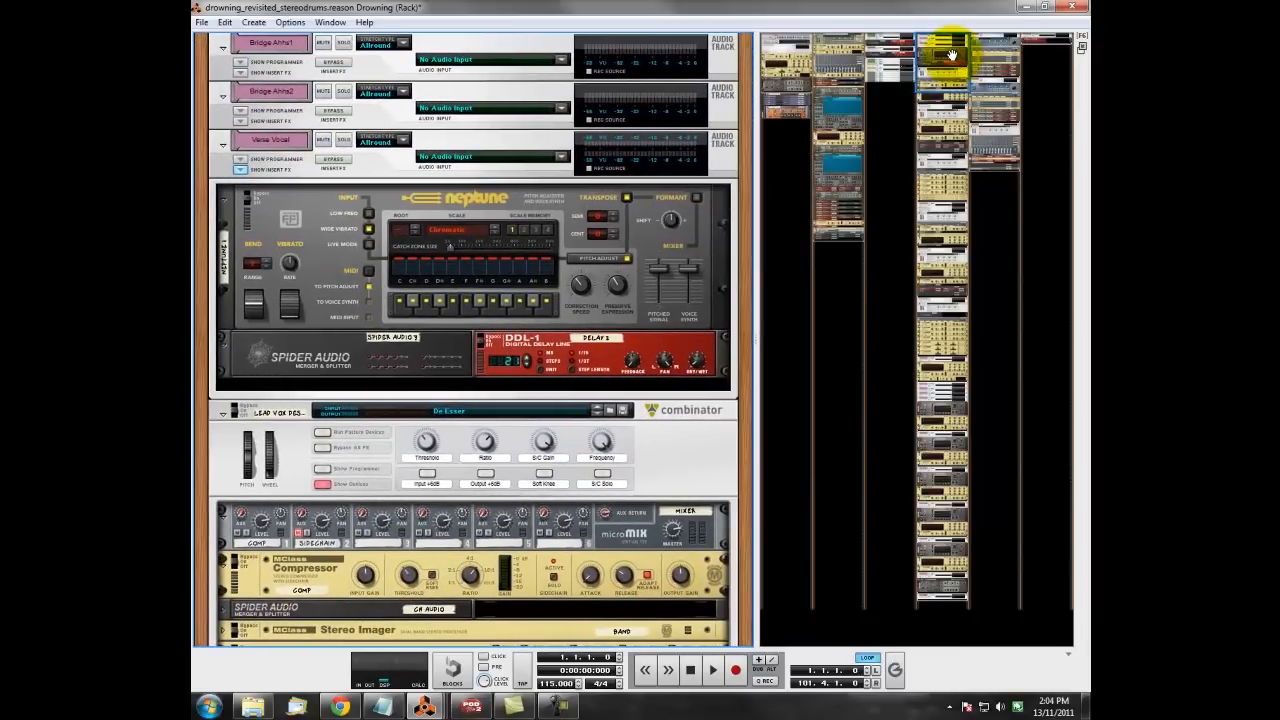
# - Examine the rear routing of the Verse Vocal insert effects and the lead vocal de-esser Combinator, ending on the rack's front side
pyautogui.click(388, 165)
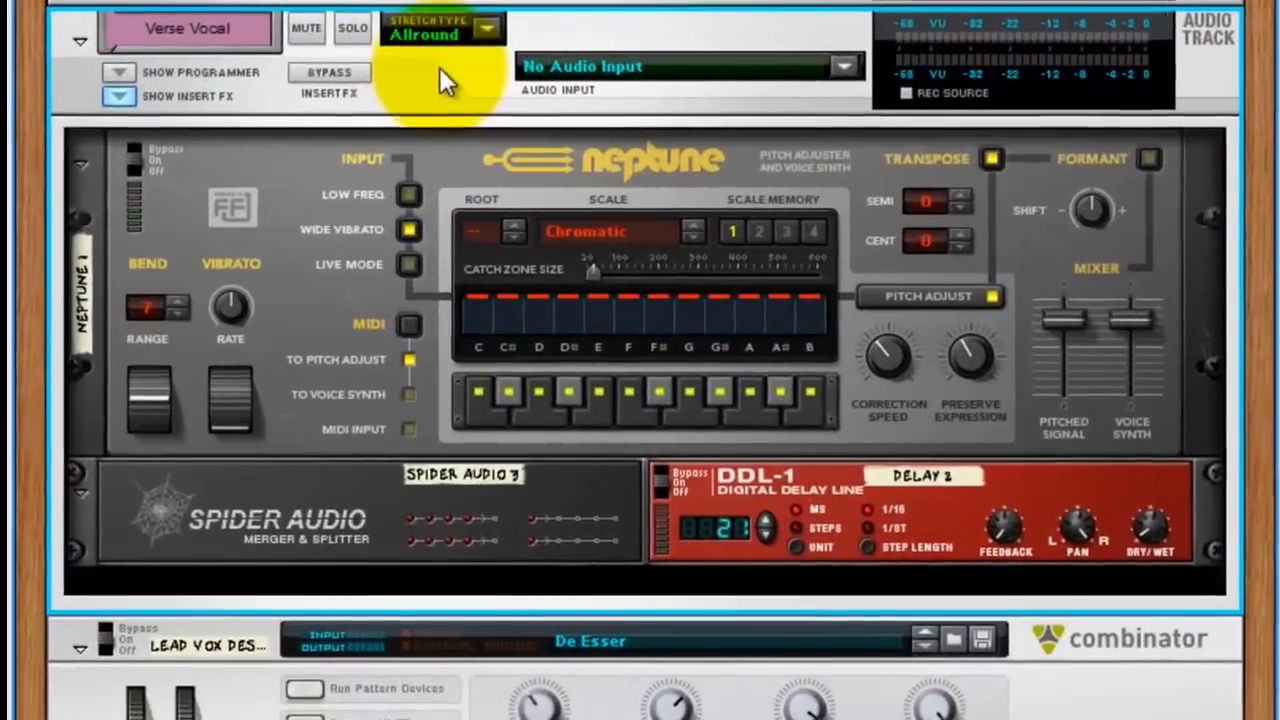
pyautogui.press('Tab')
pyautogui.press('Tab')
pyautogui.press('Tab')
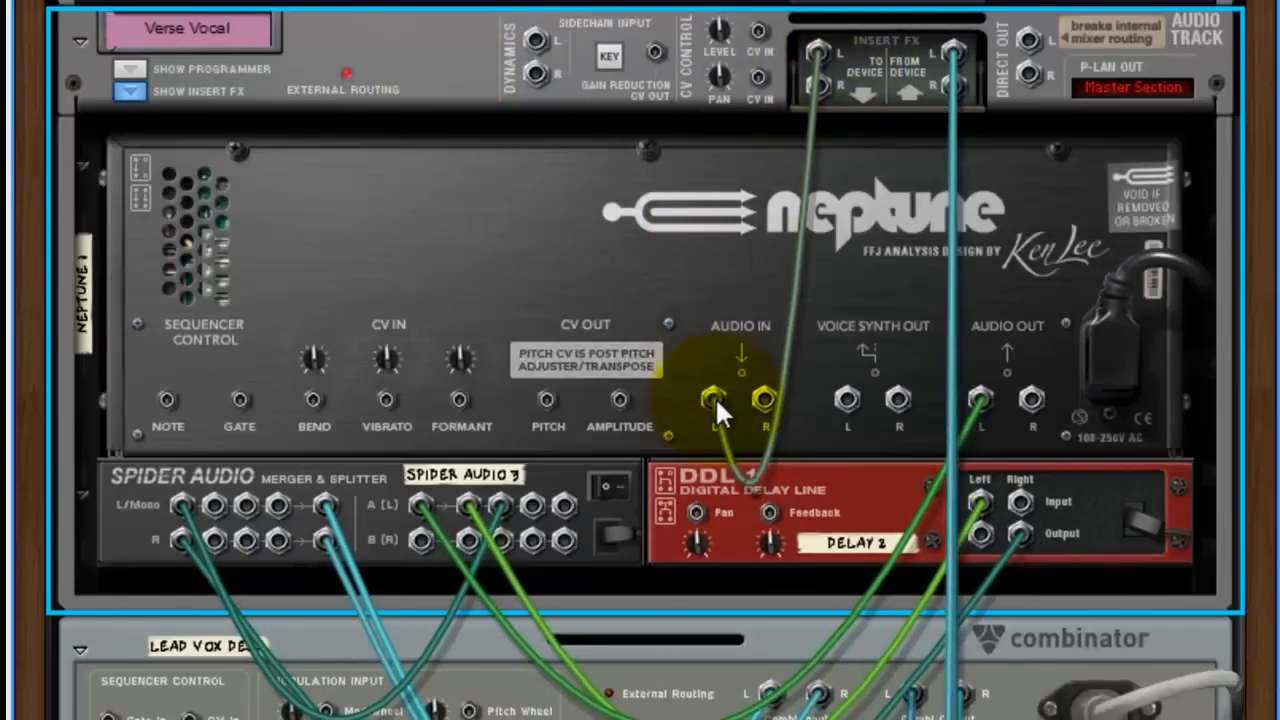
pyautogui.moveTo(706, 398)
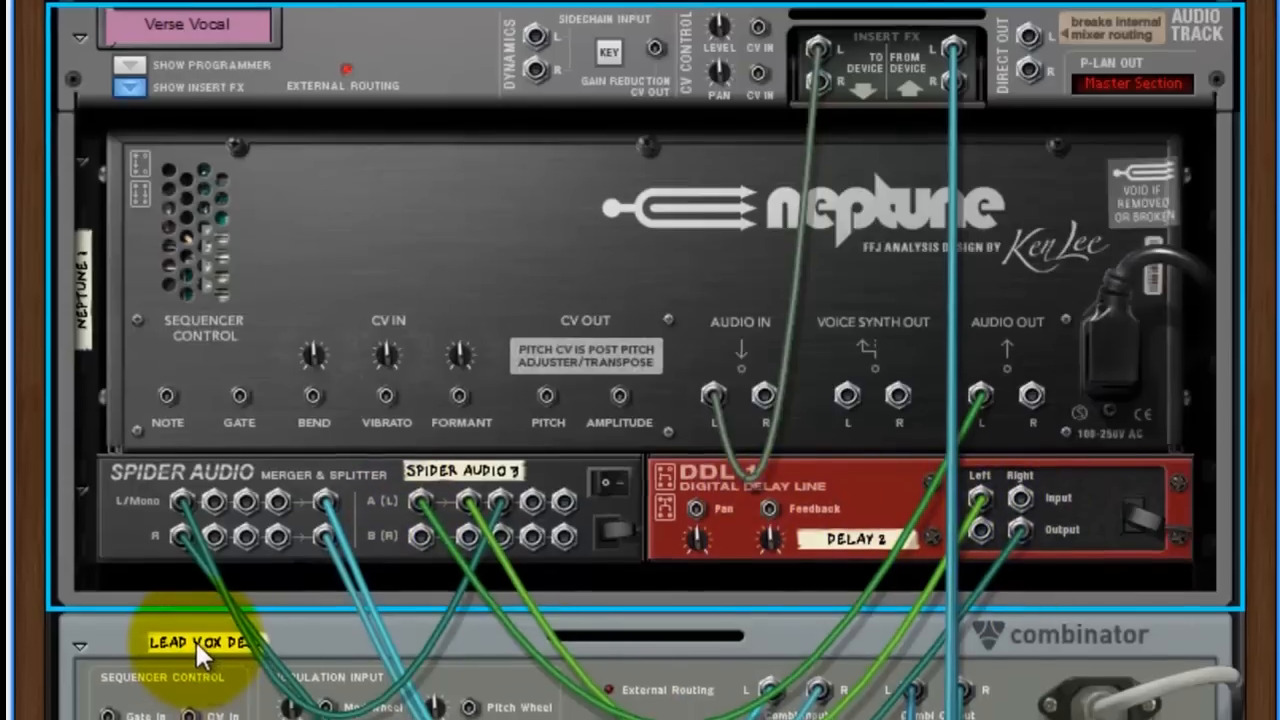
pyautogui.click(230, 638)
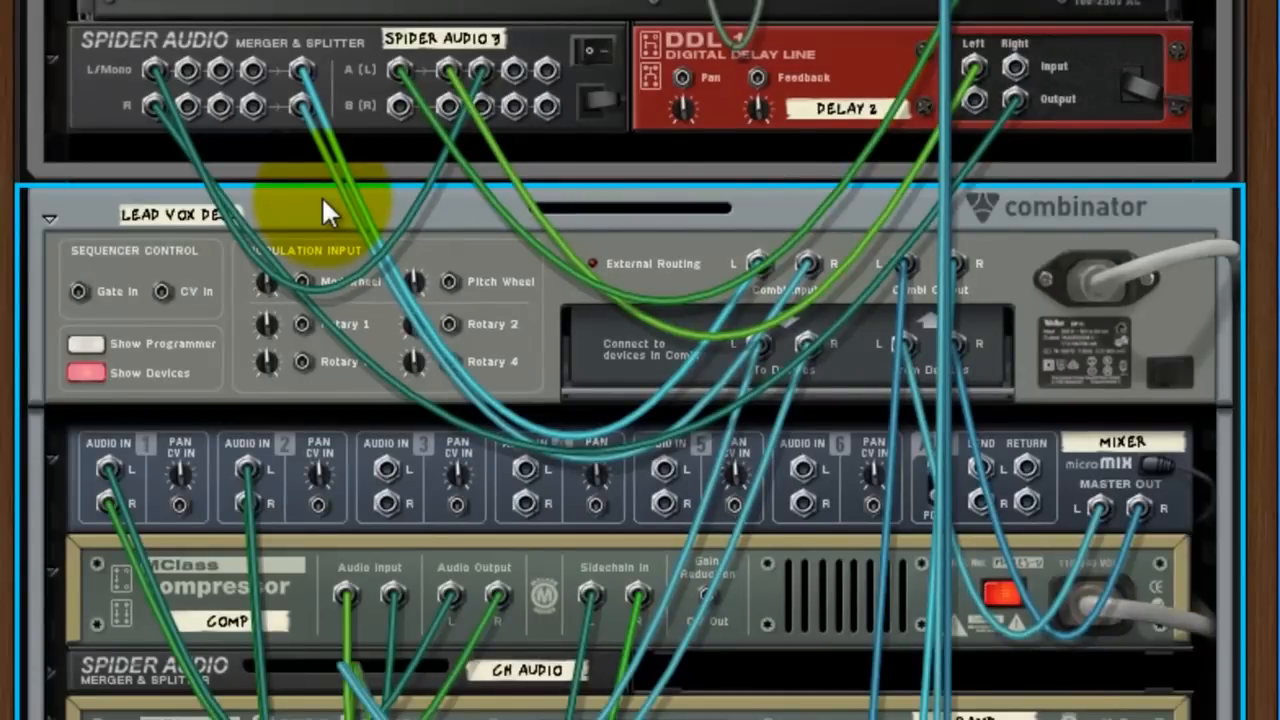
pyautogui.press('Tab')
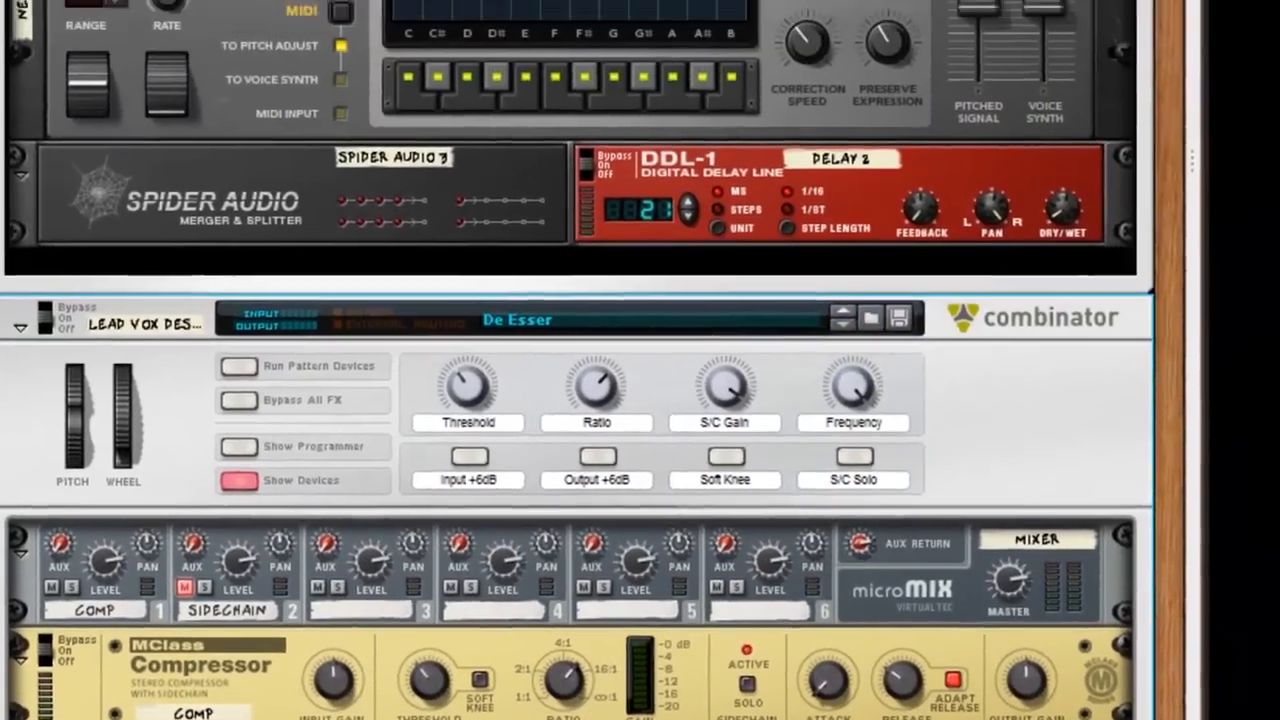
# - Browse the patches for the lead vocal de-esser Combinator and check the Vocals parent folder they come from
pyautogui.click(870, 317)
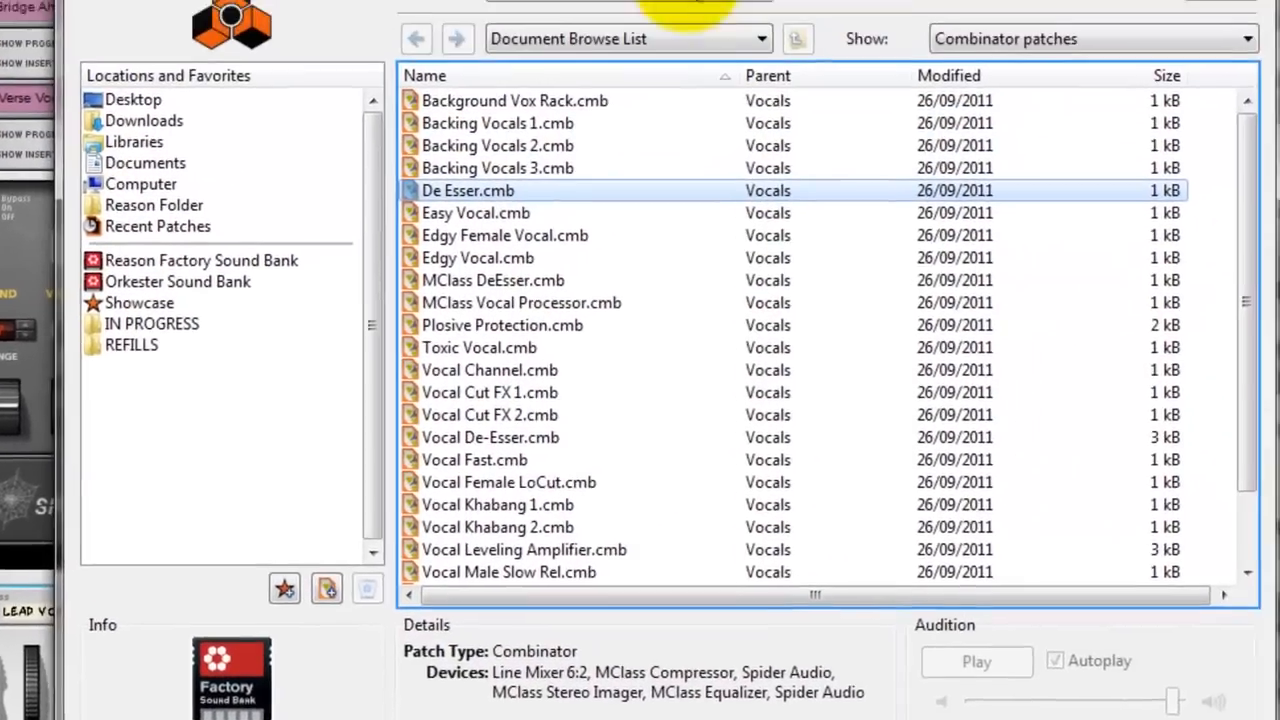
pyautogui.click(761, 39)
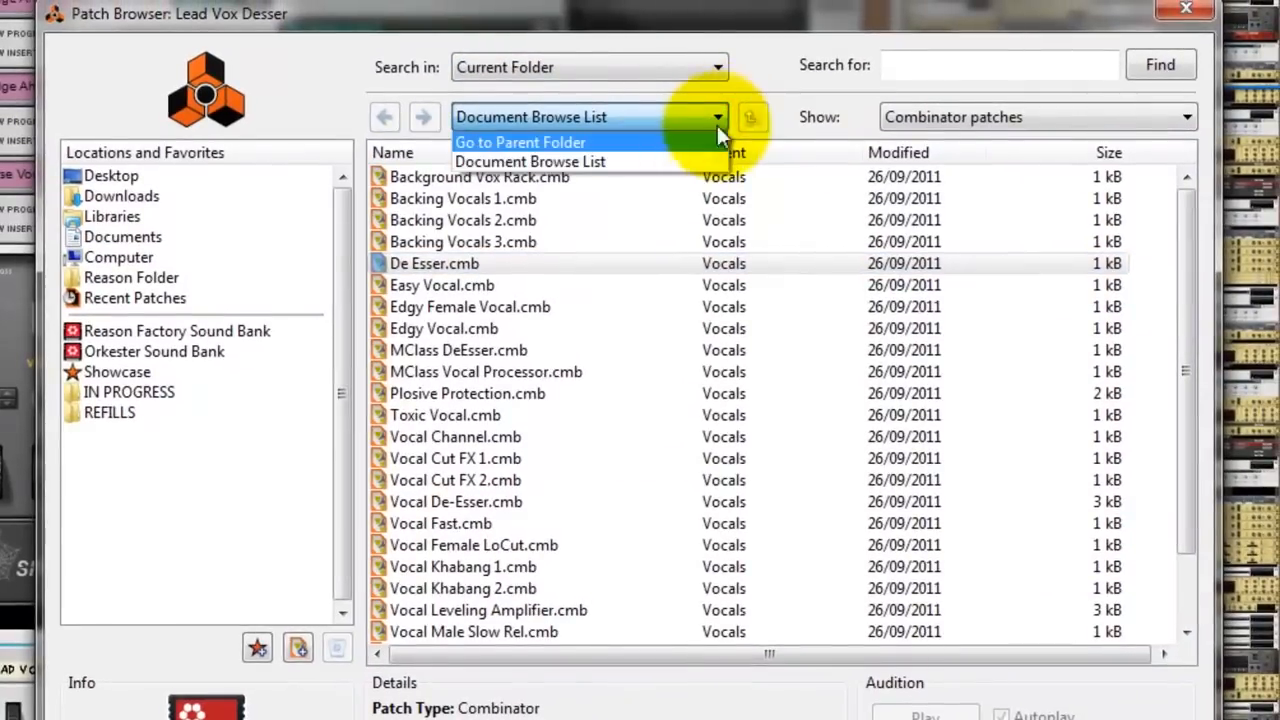
pyautogui.click(695, 141)
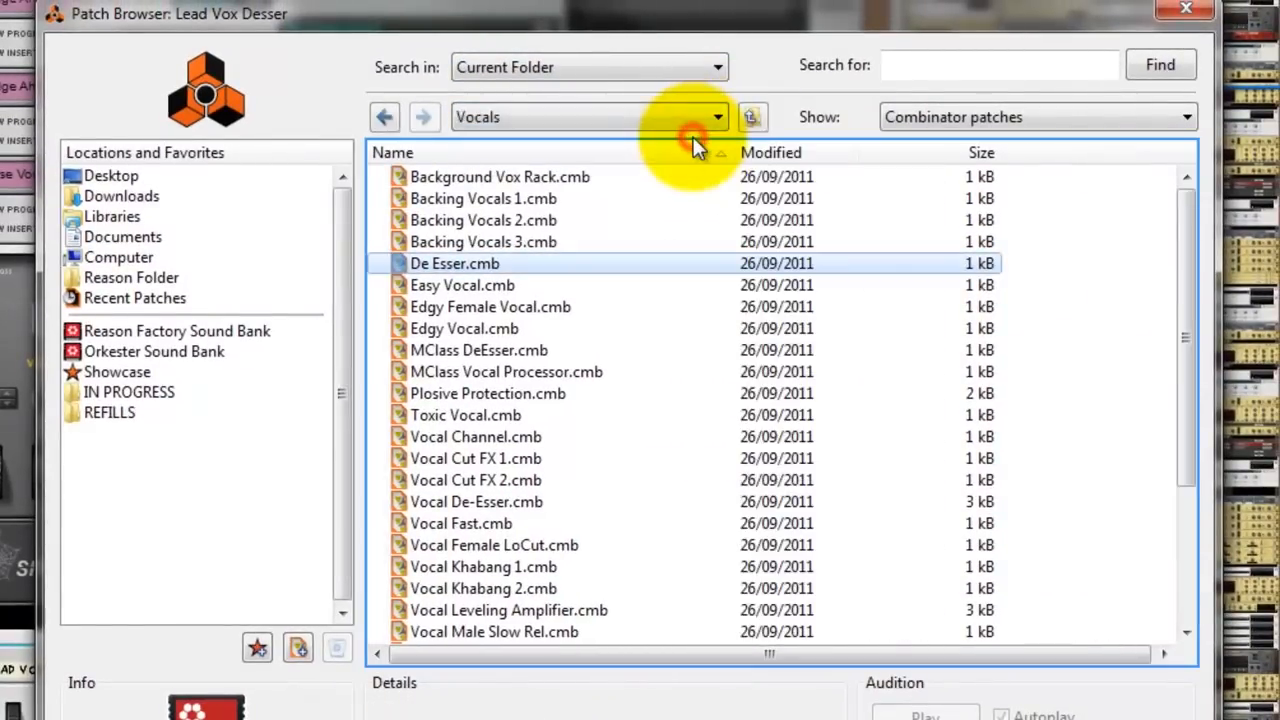
pyautogui.click(388, 116)
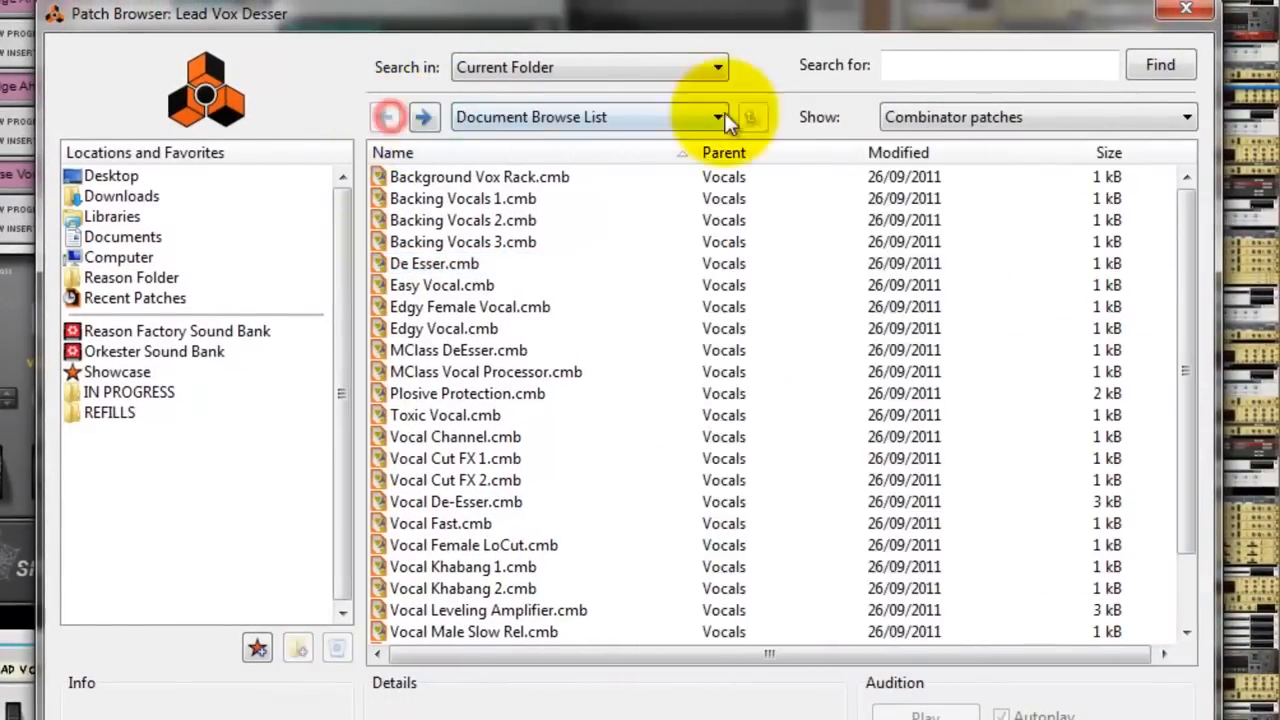
# - Browse the Reason Factory Sound Bank to ALL Effect Patches > Dynamics > Vocals and highlight Vocal De-Esser.cmb
pyautogui.click(140, 331)
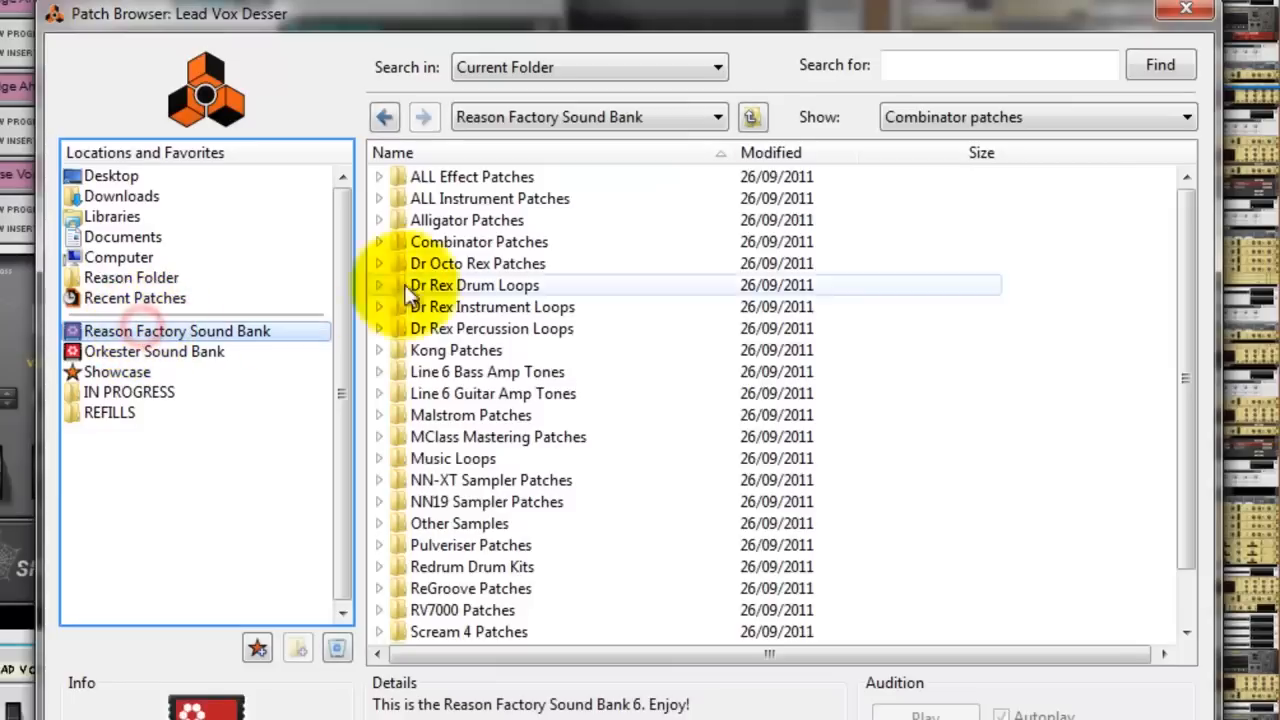
pyautogui.click(380, 177)
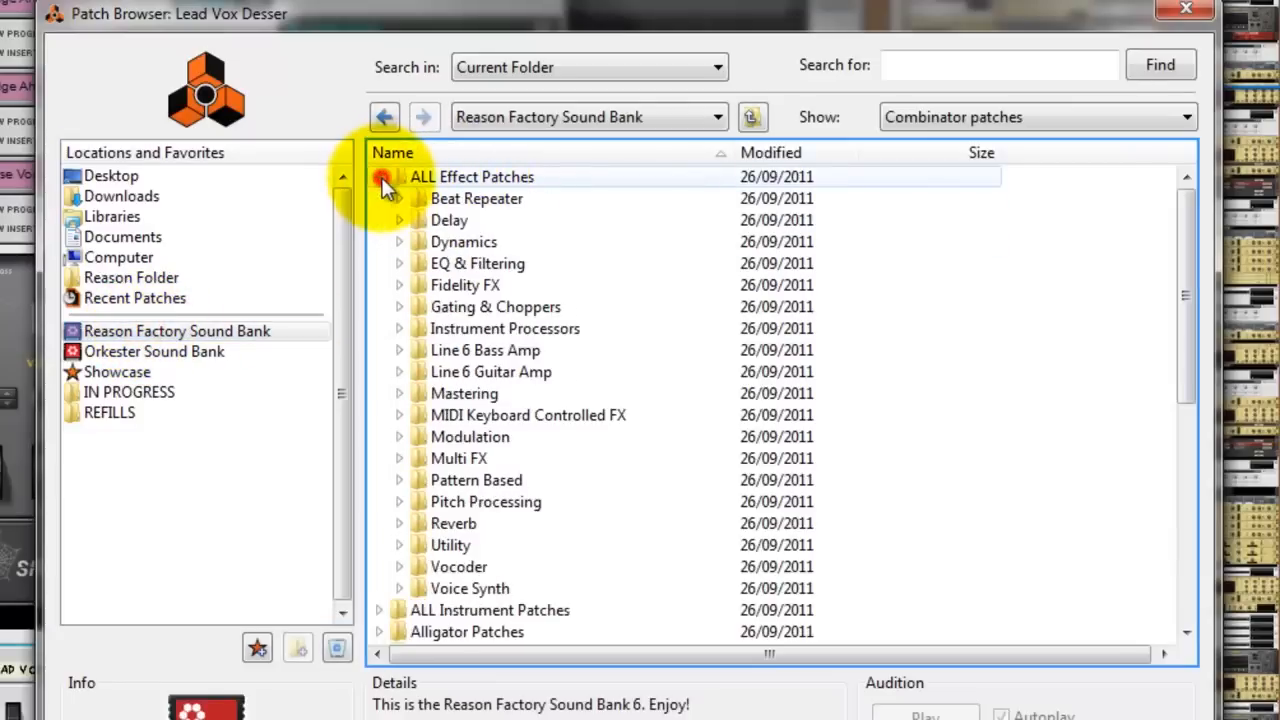
pyautogui.click(399, 242)
pyautogui.click(418, 371)
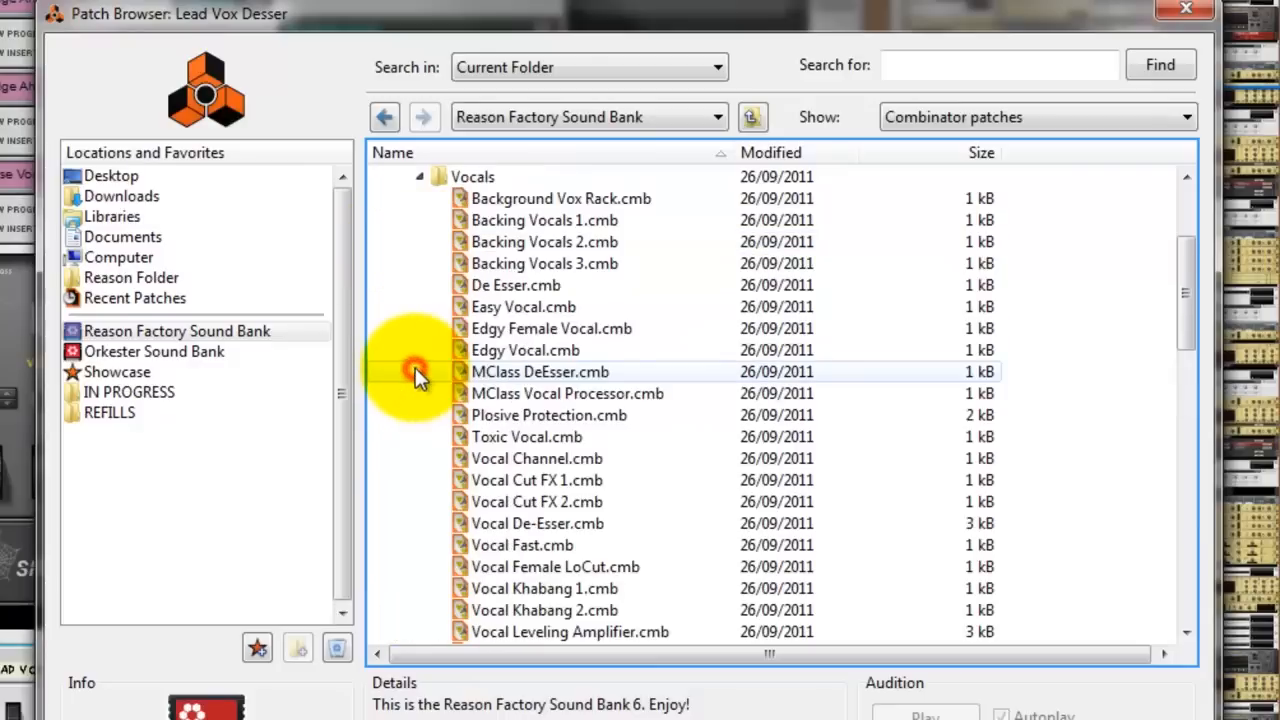
pyautogui.scroll(7, 570, 300)
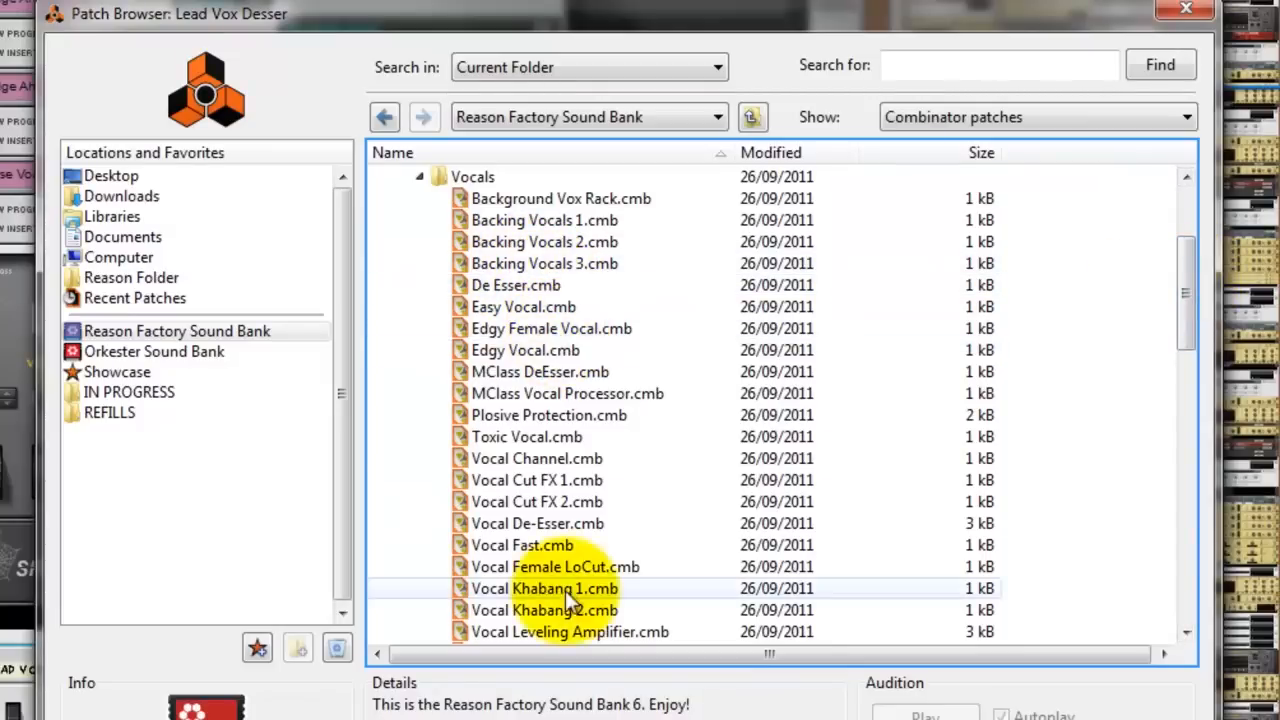
pyautogui.moveTo(1185, 319); pyautogui.dragTo(1180, 371)
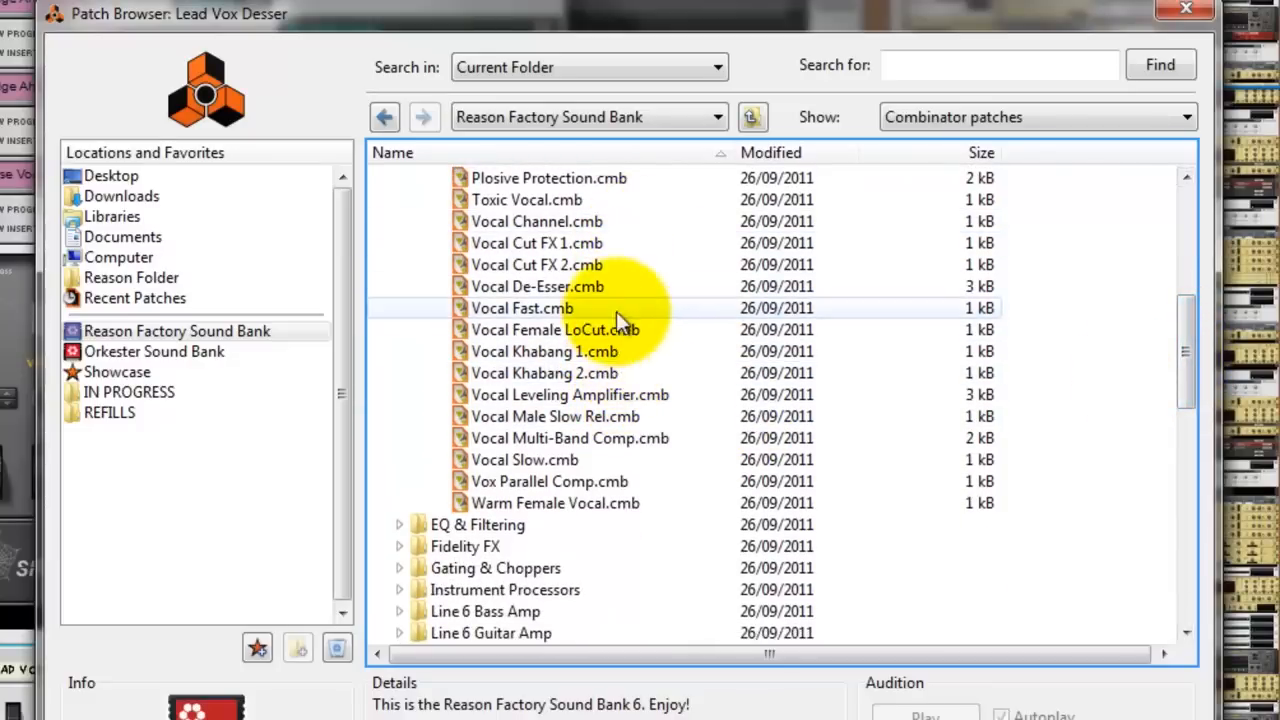
pyautogui.click(596, 287)
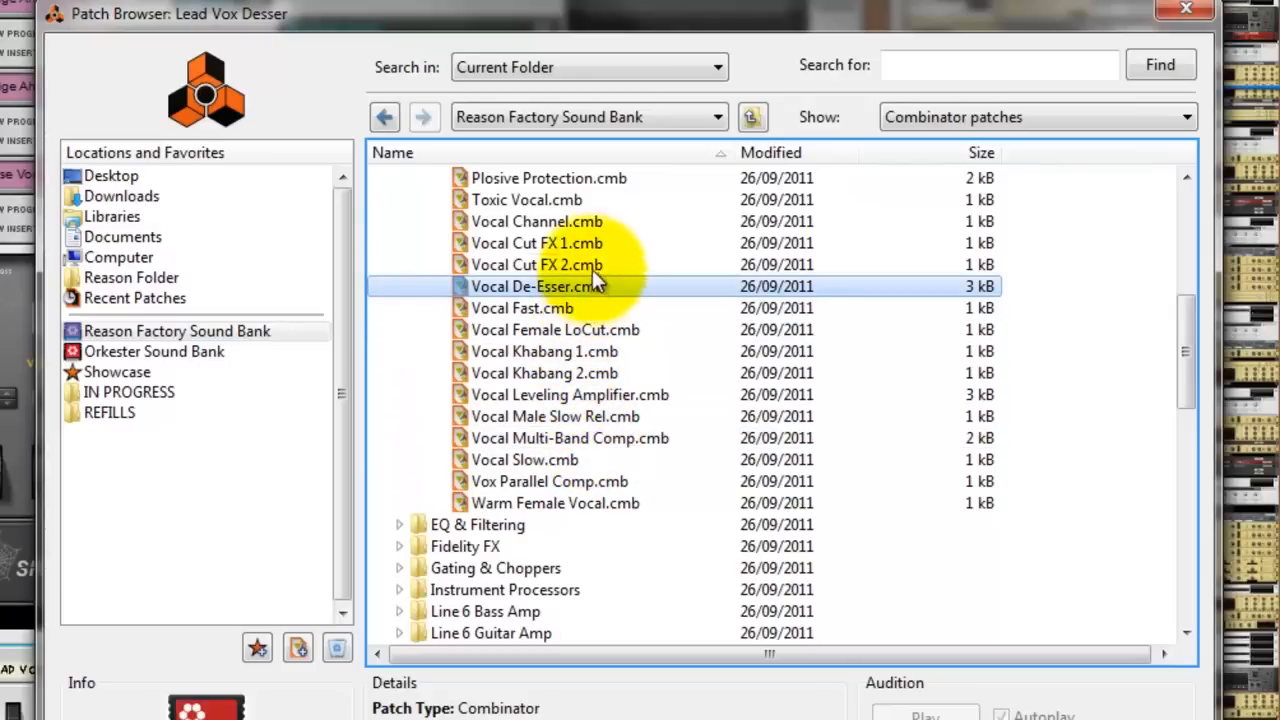
# - Try the Vocal Leveling Amplifier.cmb patch in the lead vocal de-esser Combinator and undo the patch change
pyautogui.click(606, 395)
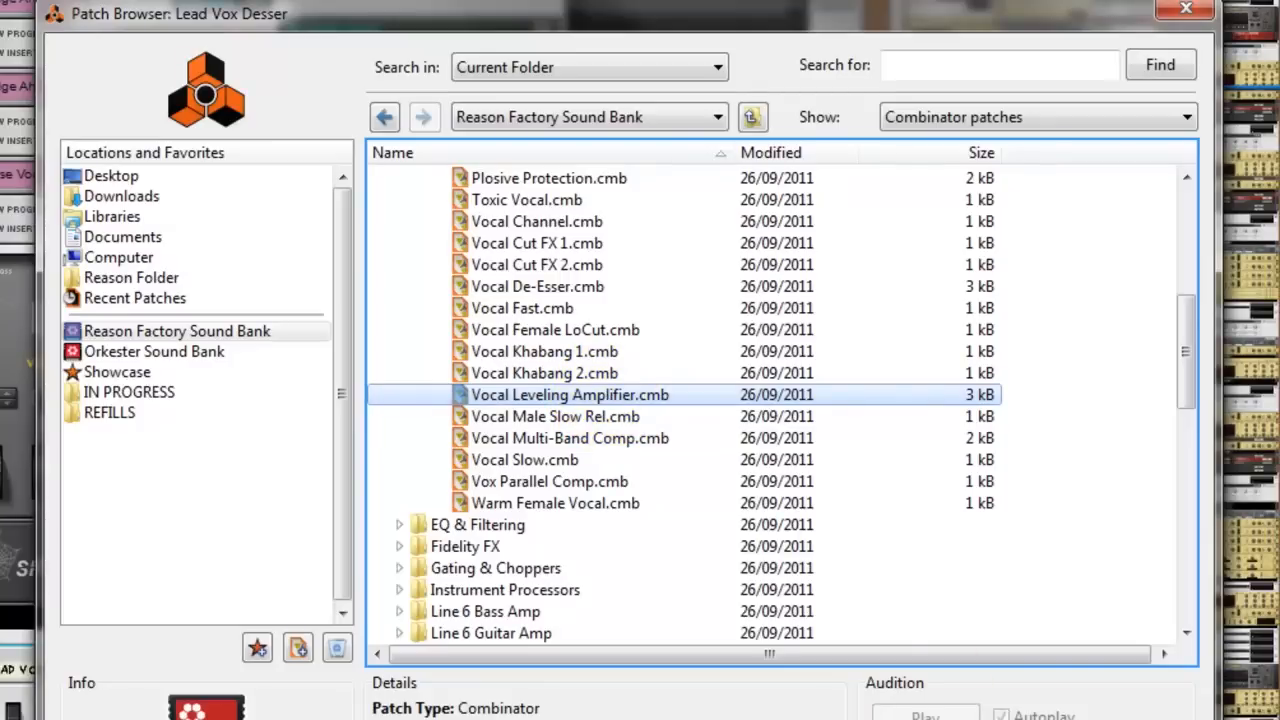
pyautogui.click(844, 591)
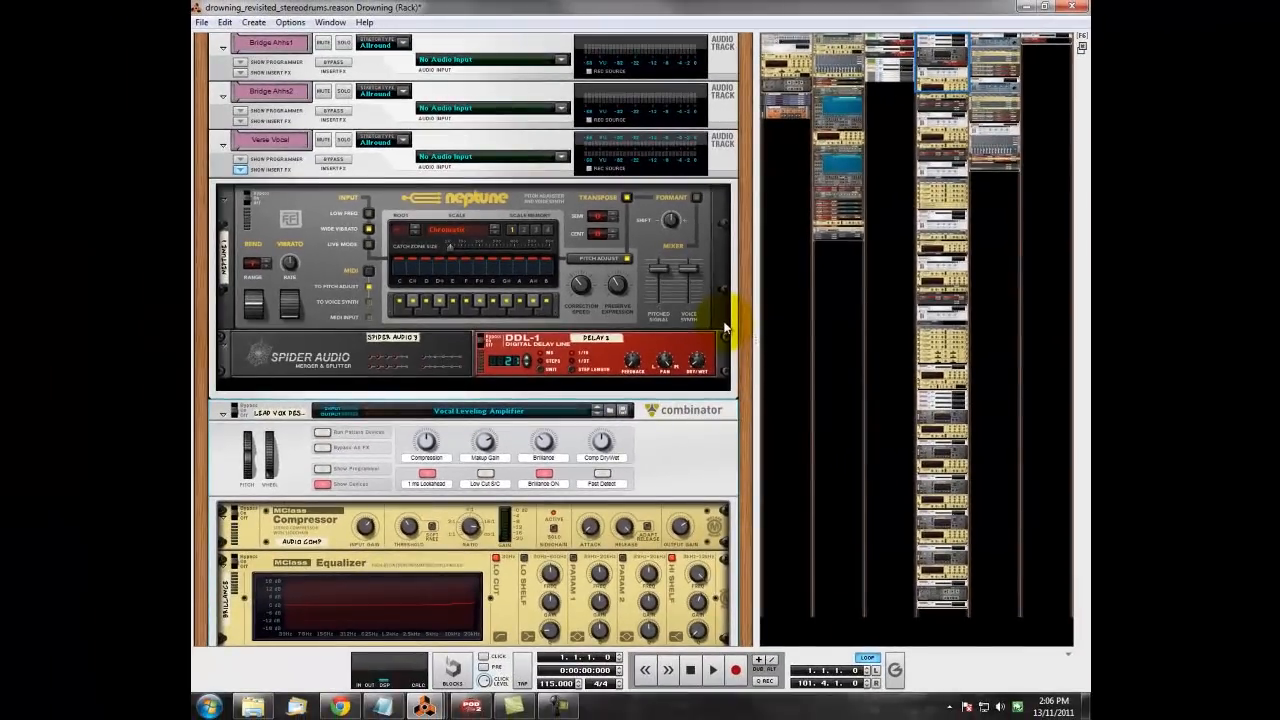
pyautogui.hotkey('ctrl', 'z')
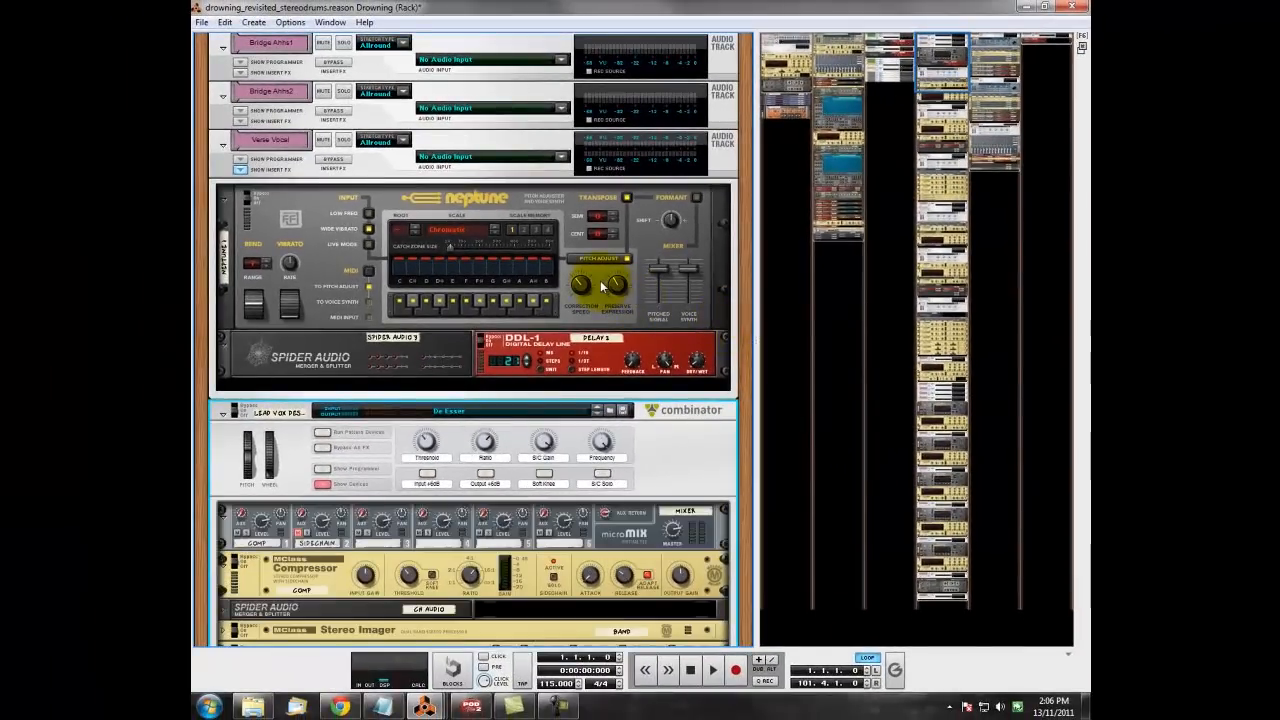
# - Return to the sequencer window and select the Chorus Lead track
pyautogui.scroll(-3, 600, 280)
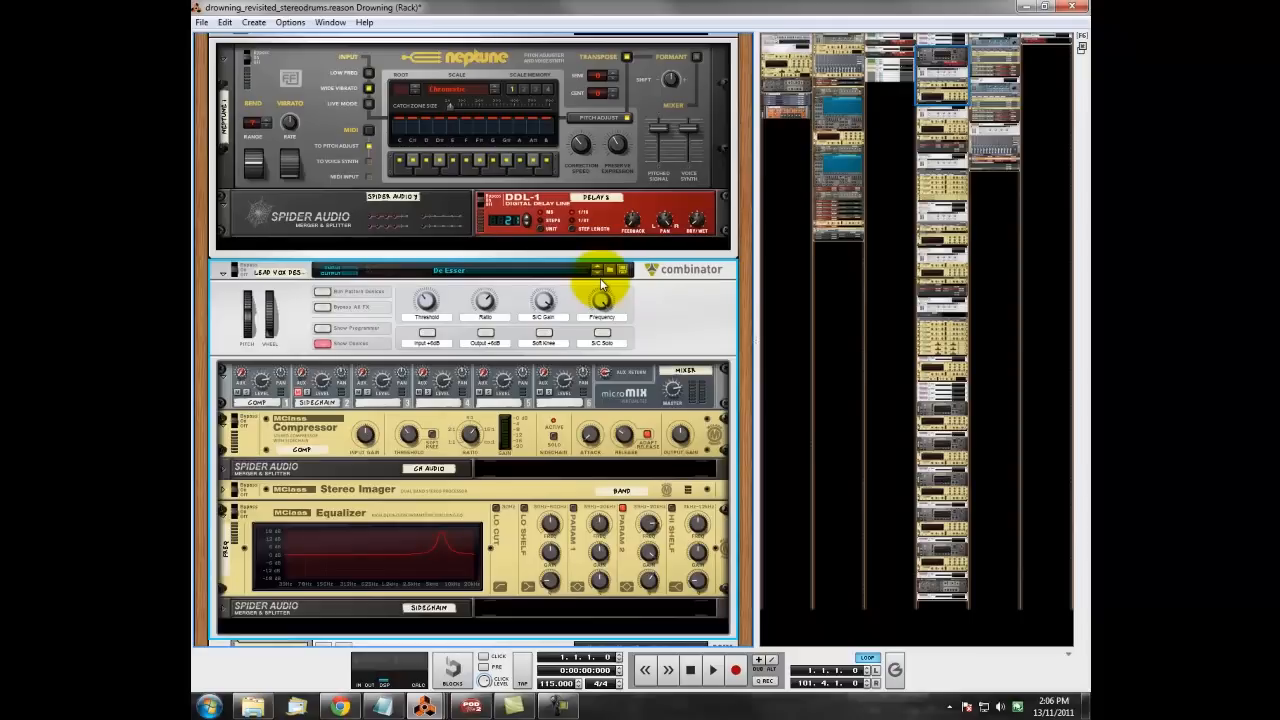
pyautogui.moveTo(424, 704)
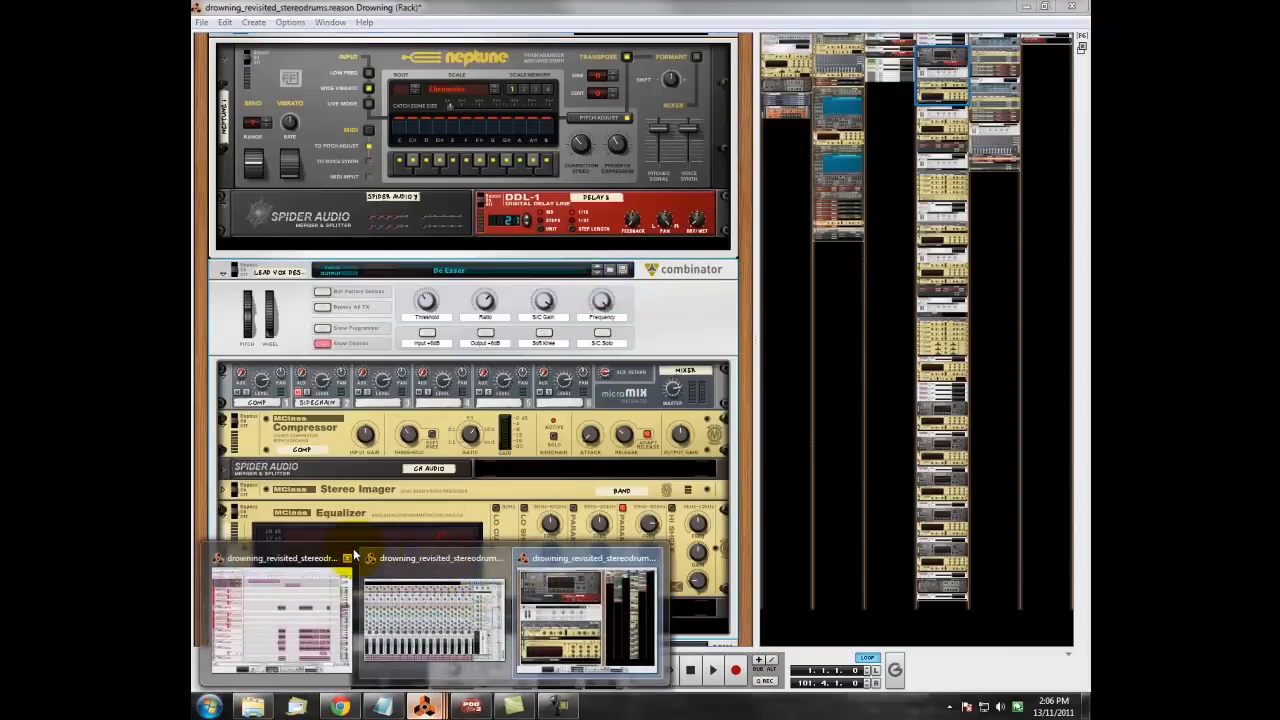
pyautogui.click(305, 558)
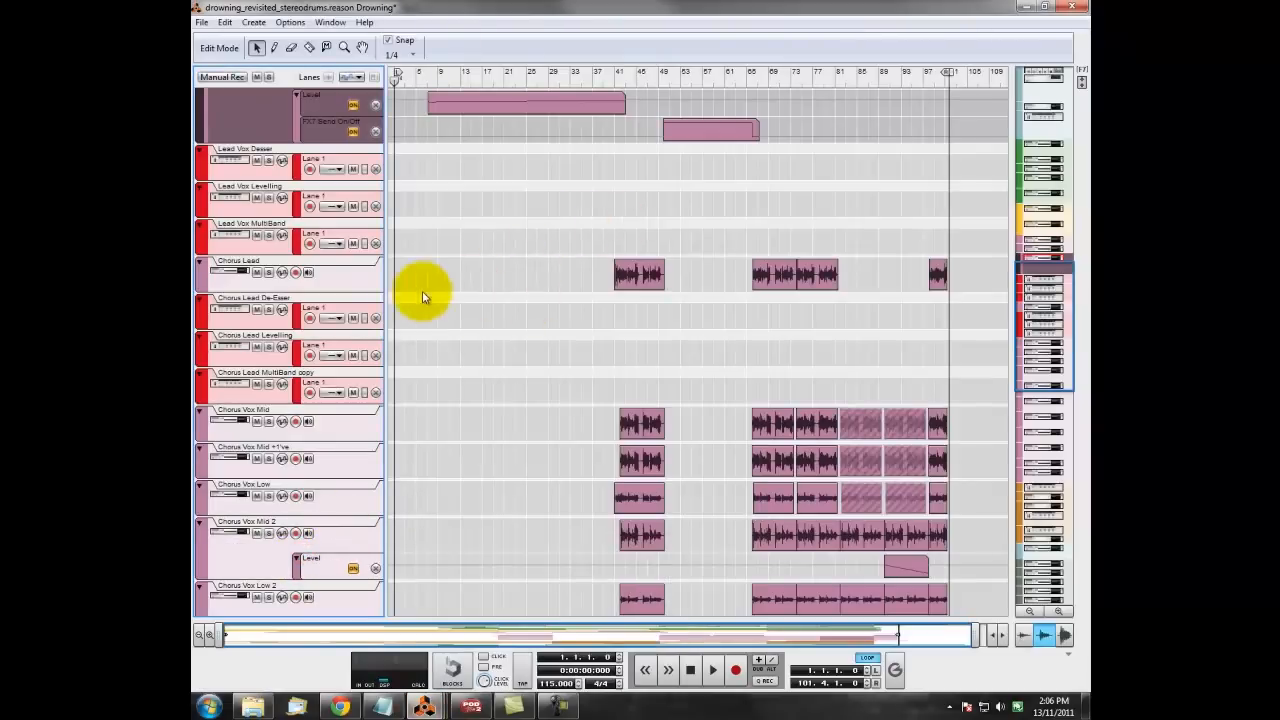
pyautogui.moveTo(1048, 307); pyautogui.dragTo(1048, 282)
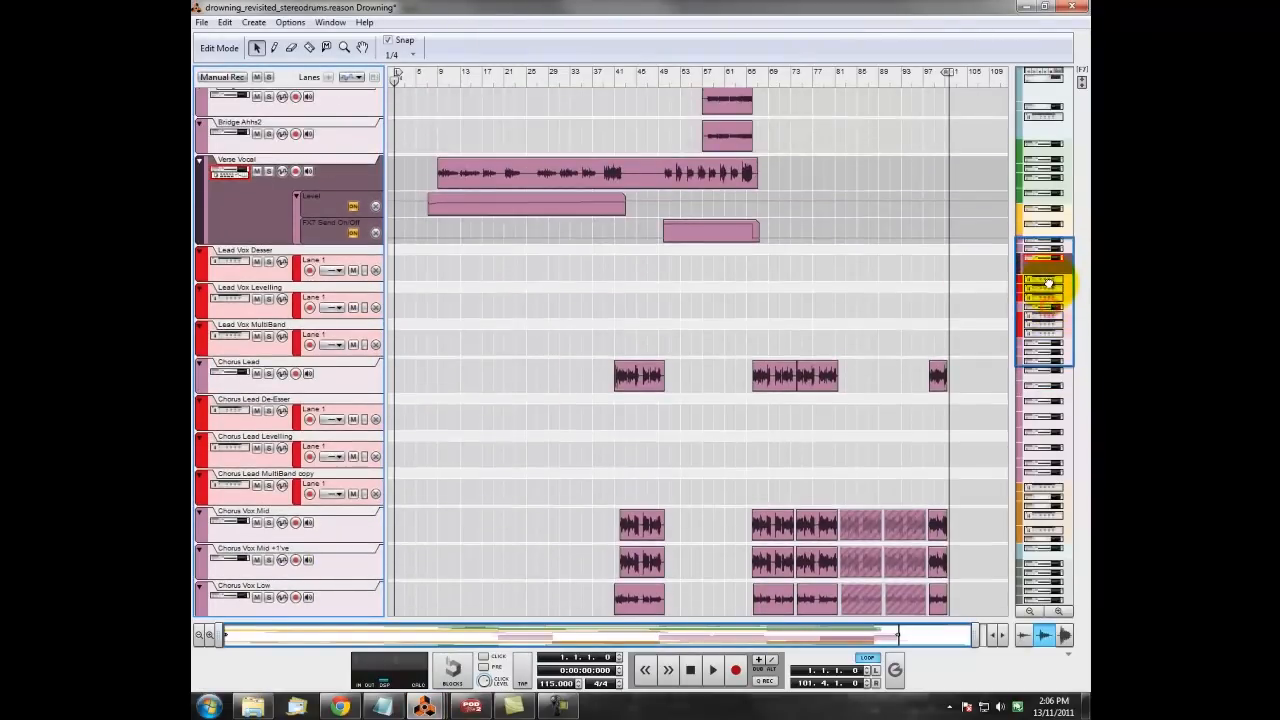
pyautogui.click(240, 386)
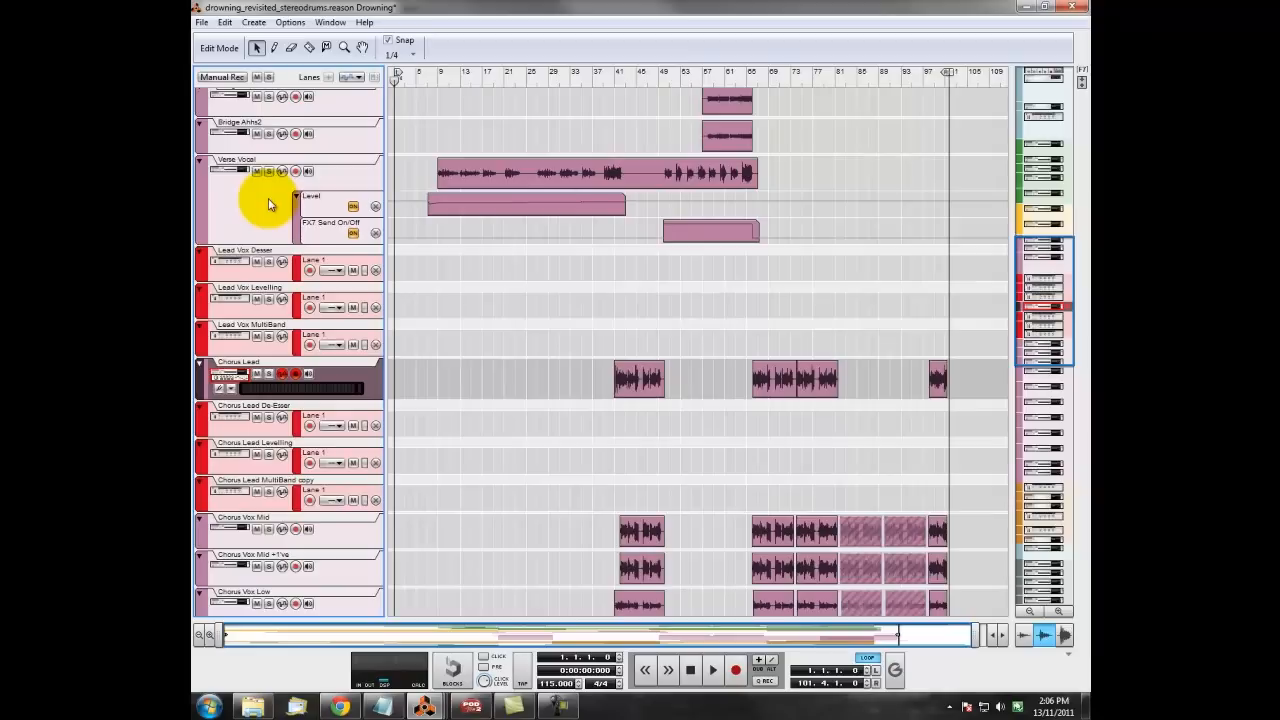
# - Bring up the mixer window showing the vocal channels
pyautogui.click(424, 706)
pyautogui.click(449, 567)
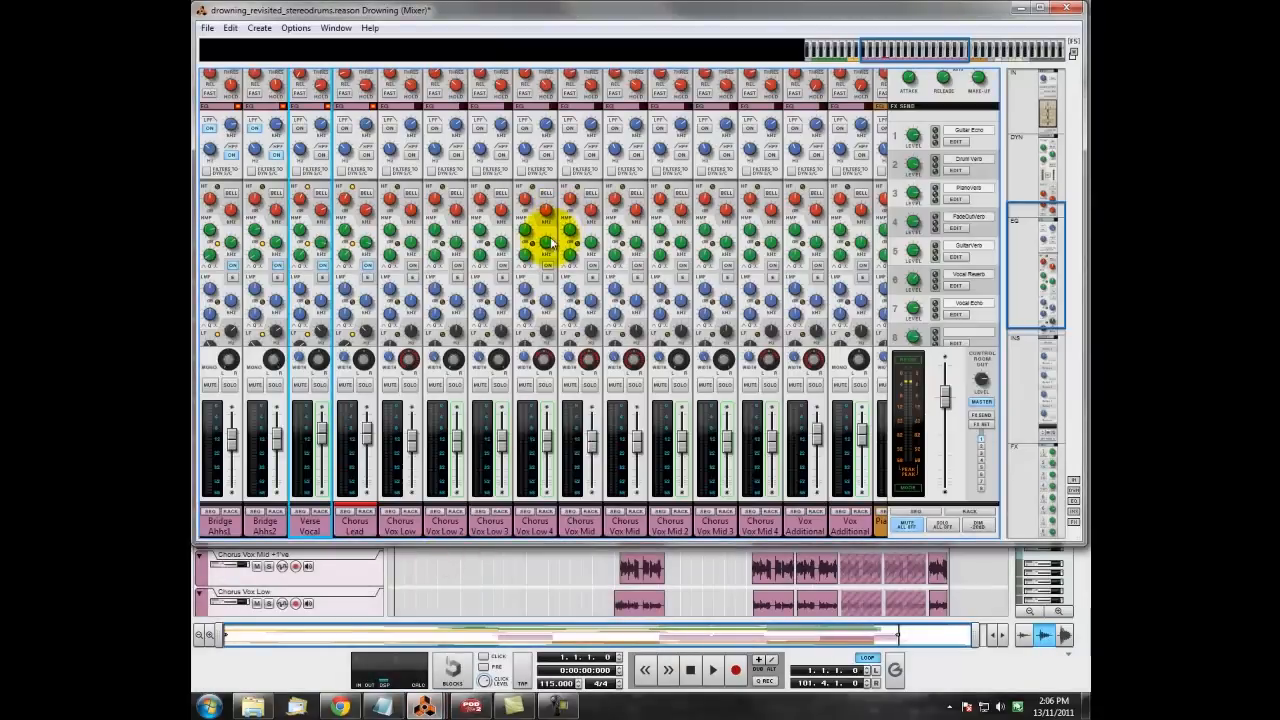
# - Copy the Verse Vocal channel's dynamics settings and bring up the paste option on the Chorus Lead channel without pasting
pyautogui.moveTo(1048, 262); pyautogui.dragTo(1046, 194)
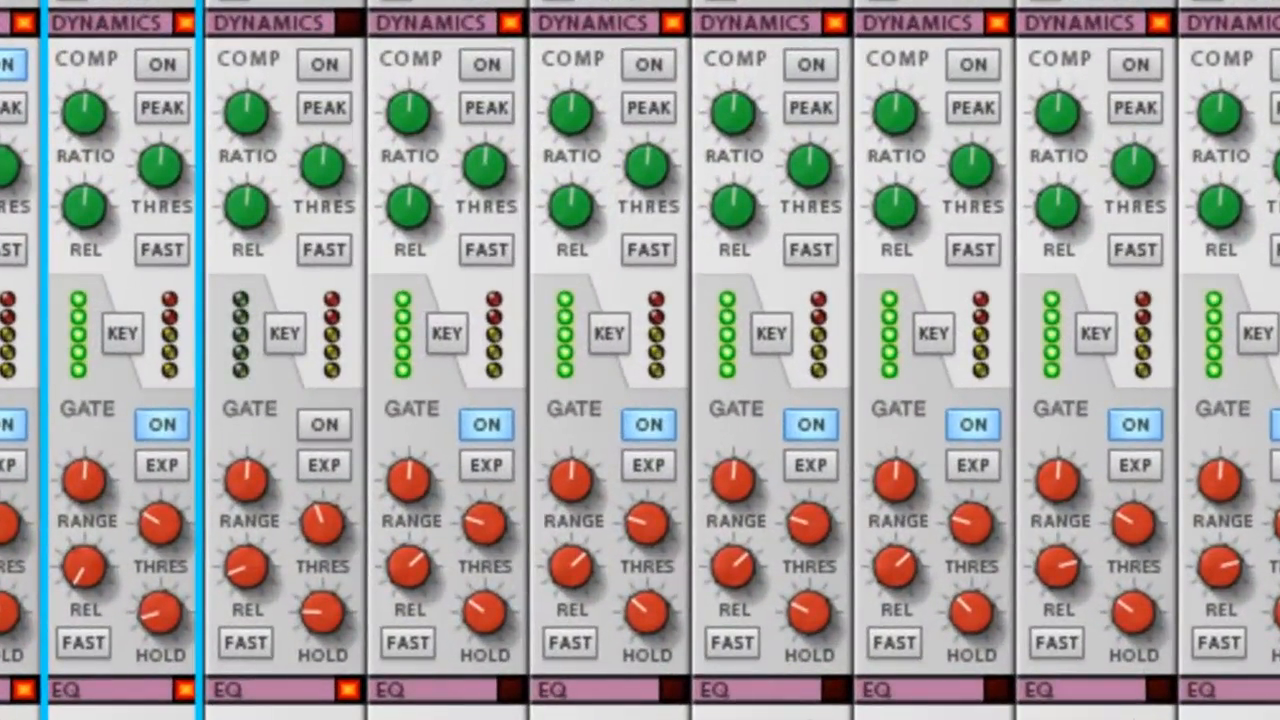
pyautogui.click(257, 62)
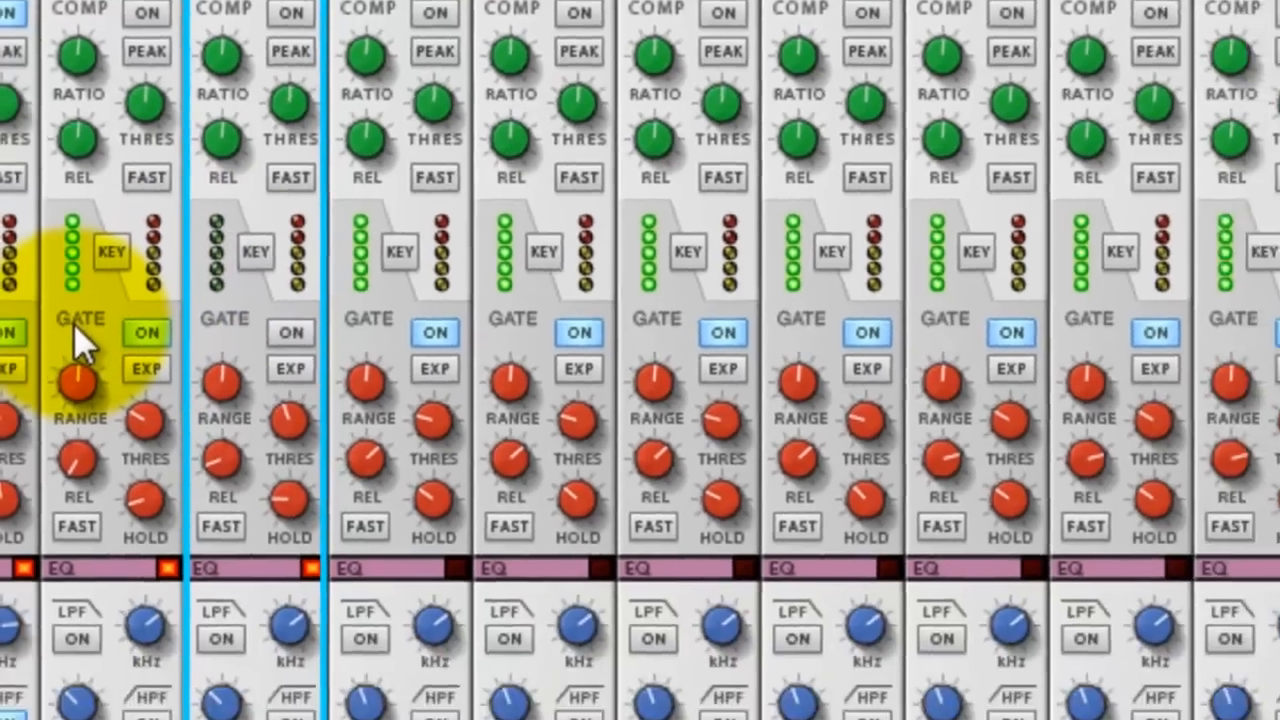
pyautogui.rightClick(74, 324)
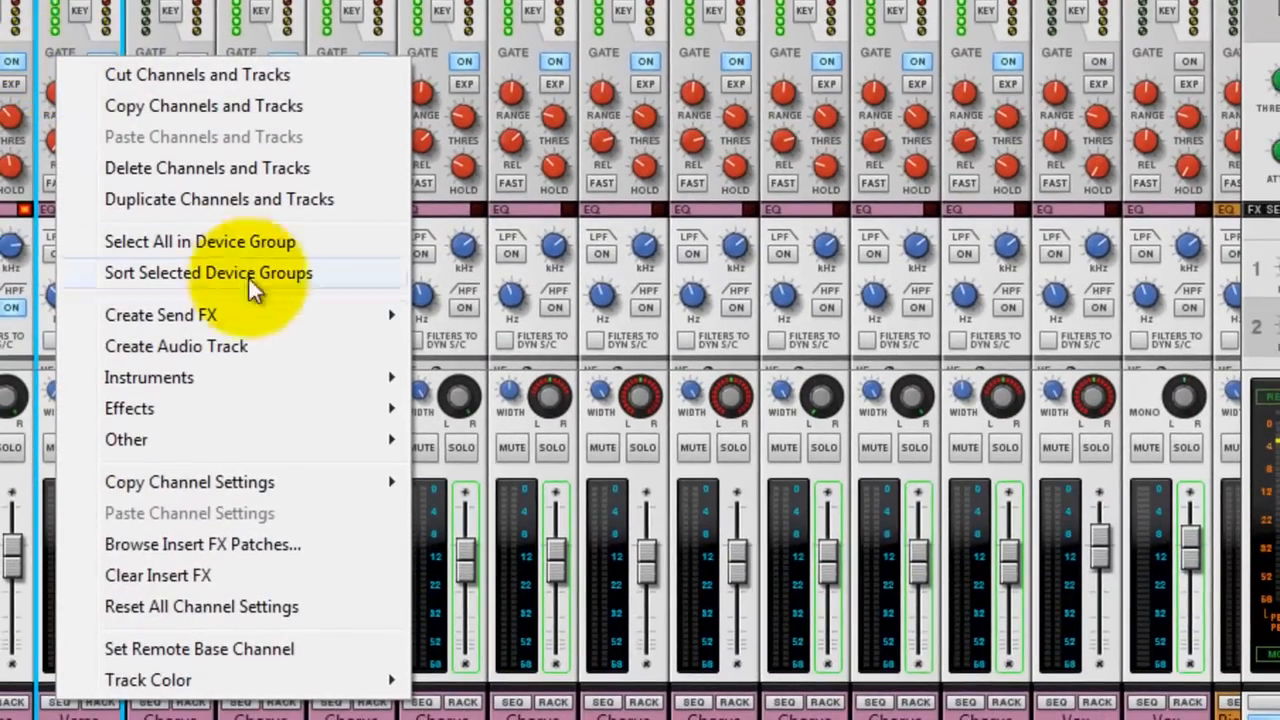
pyautogui.moveTo(224, 484)
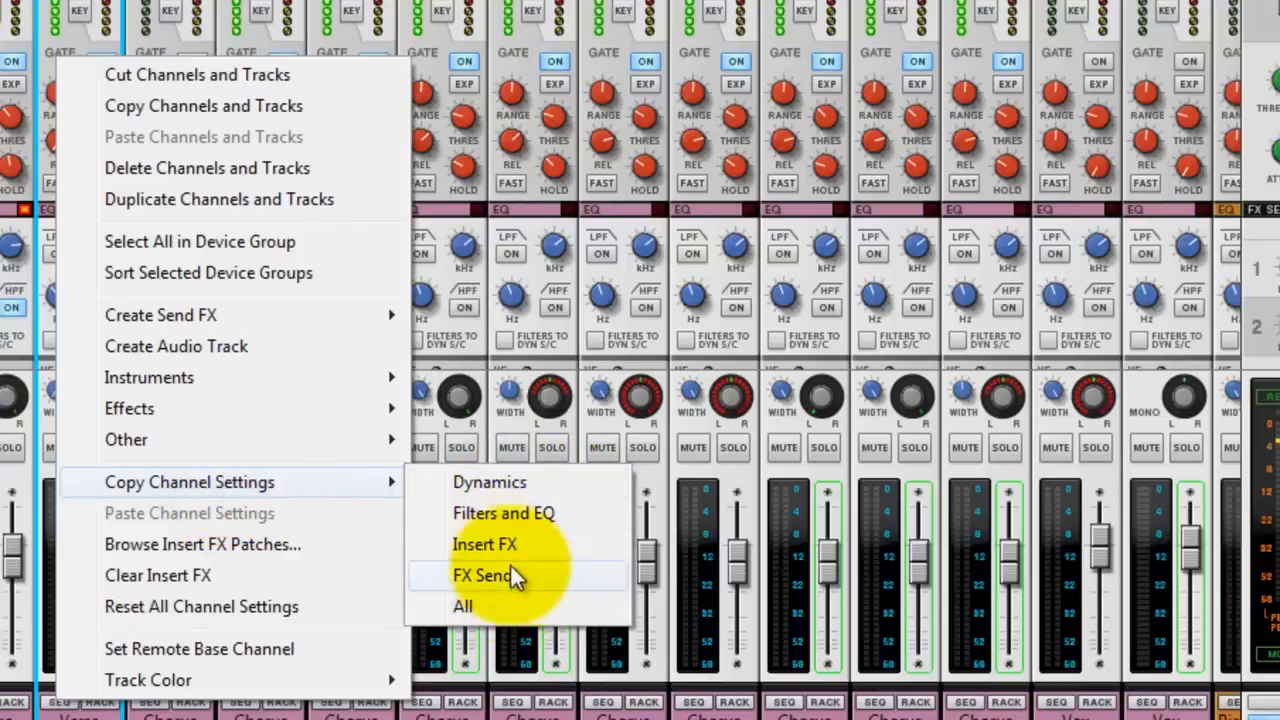
pyautogui.click(513, 482)
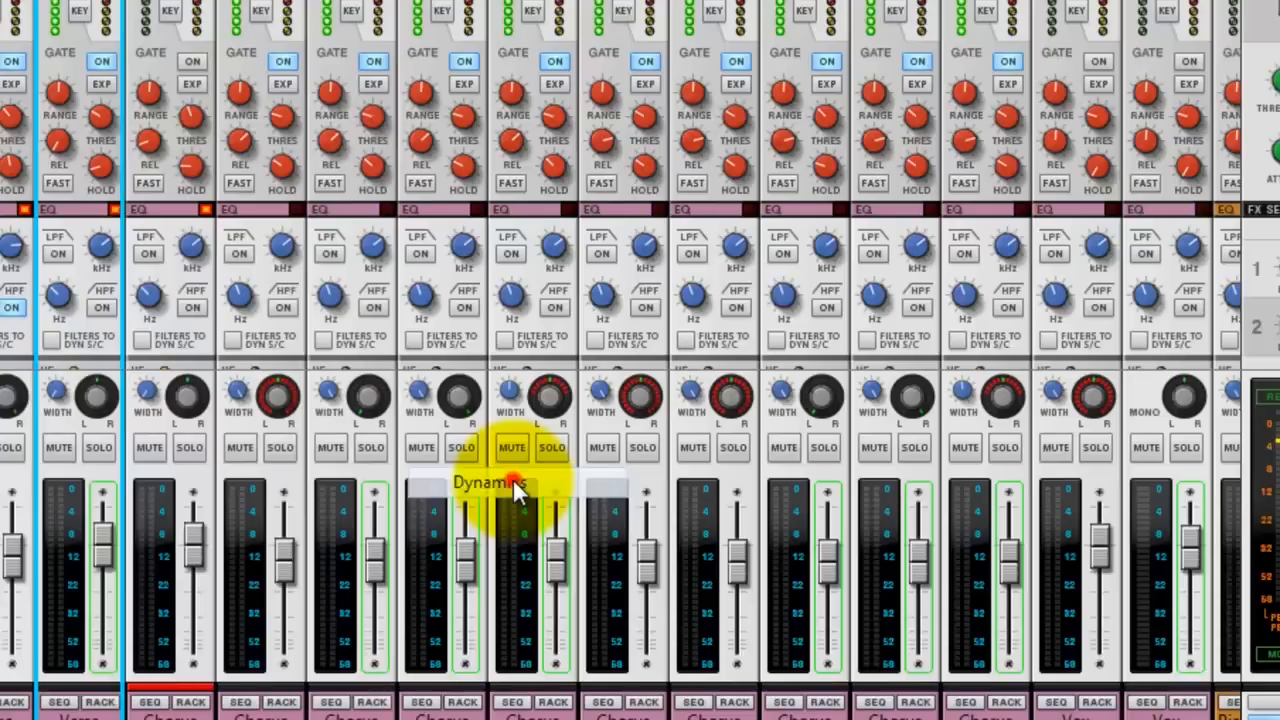
pyautogui.rightClick(149, 56)
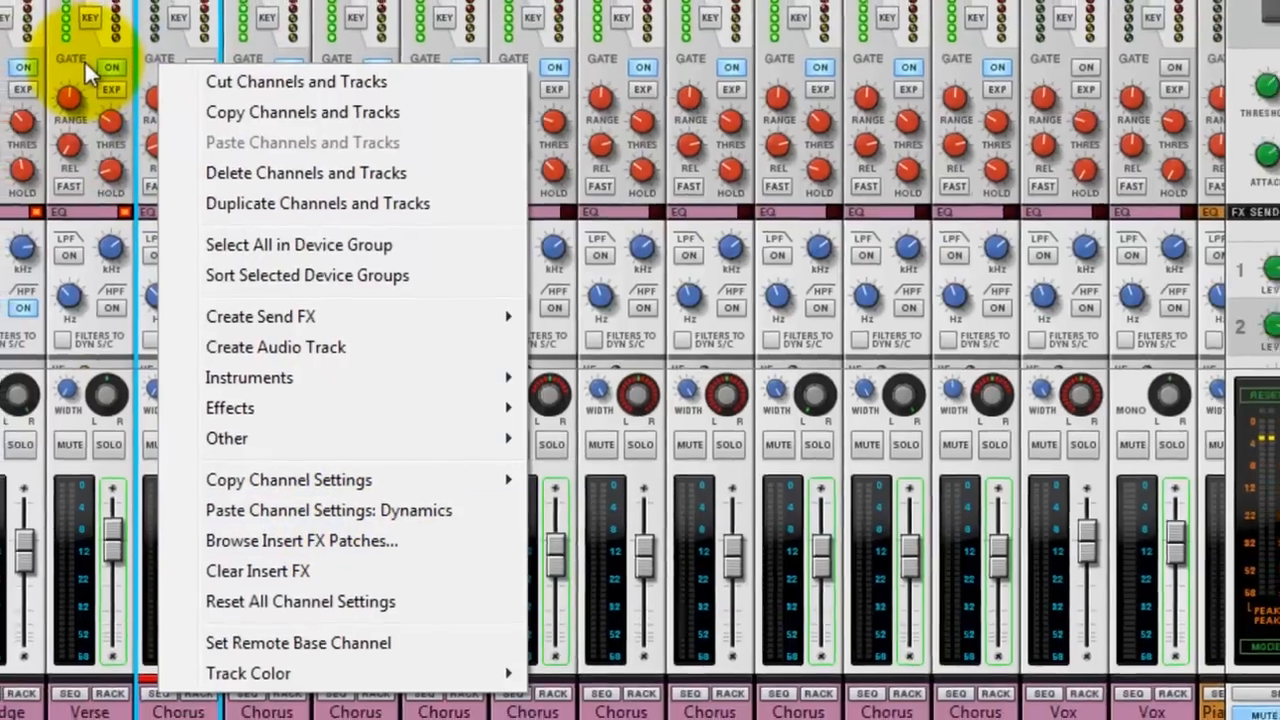
pyautogui.click(84, 60)
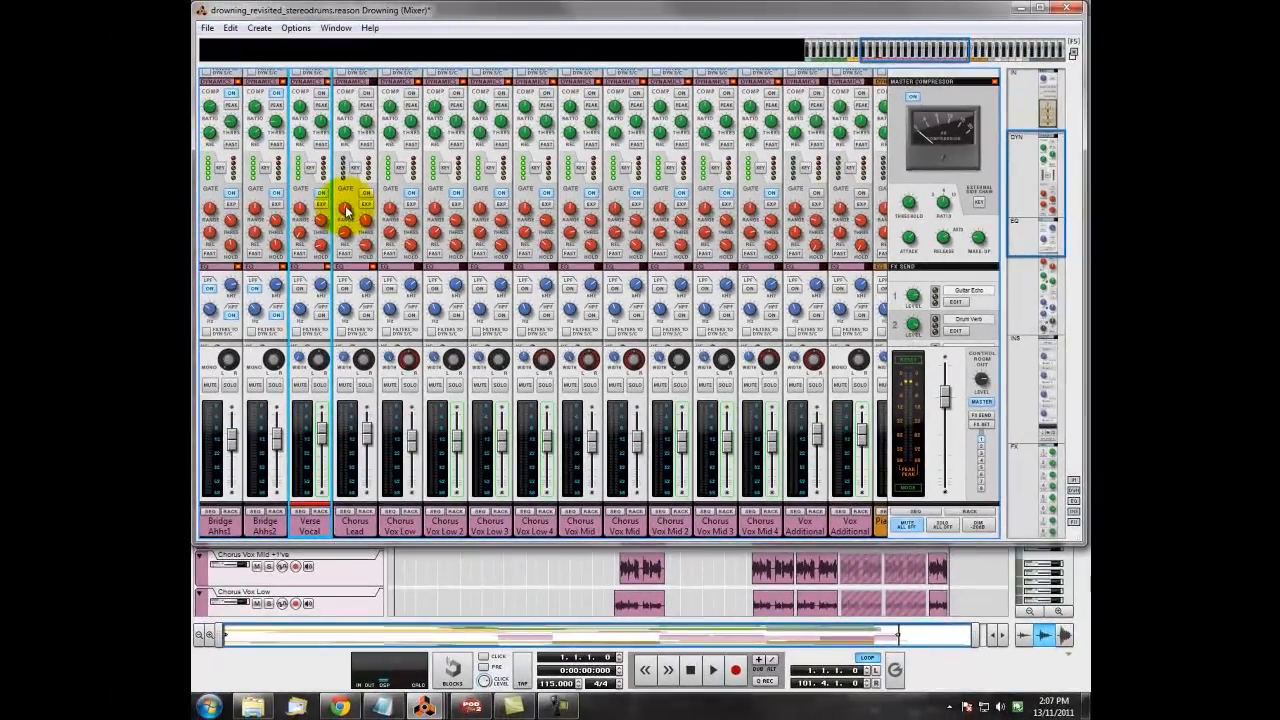
# - Examine the Chorus Lead gate threshold and the Verse Vocal channel's filters, high-frequency and low-frequency EQ settings and inserts
pyautogui.moveTo(346, 212)
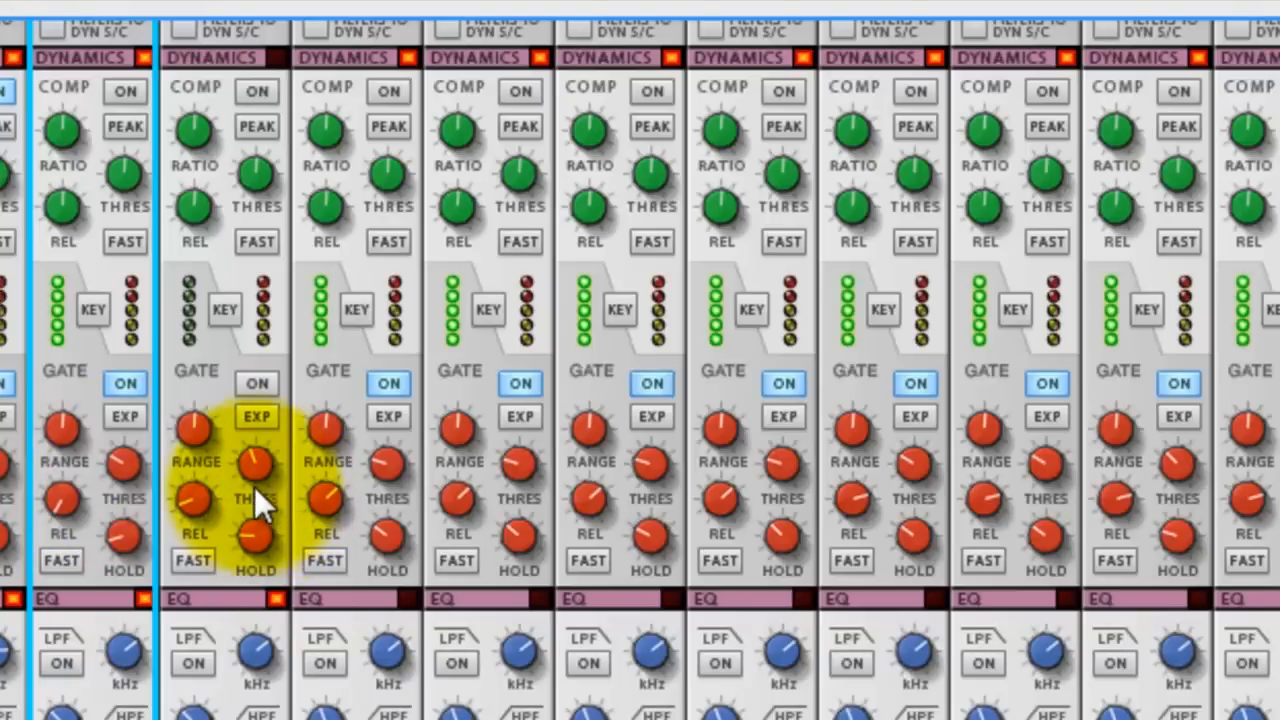
pyautogui.moveTo(252, 476)
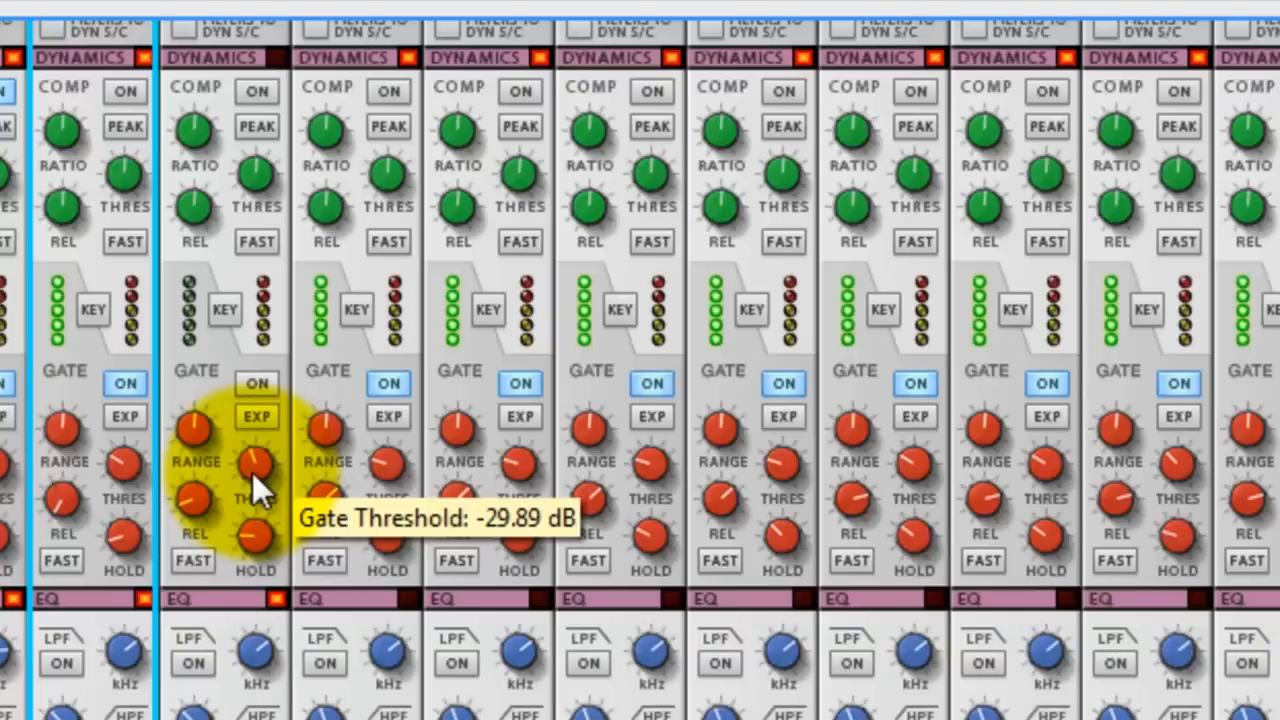
pyautogui.scroll(-10, 640, 370)
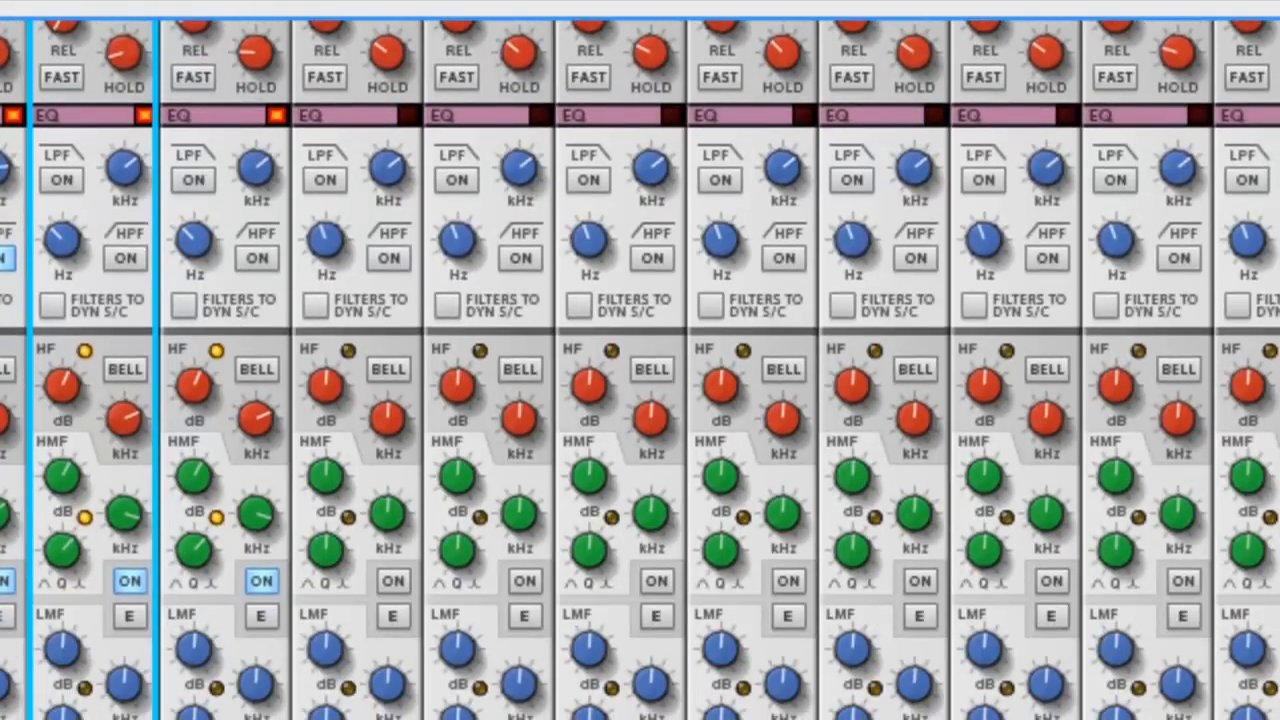
pyautogui.scroll(-2, 640, 370)
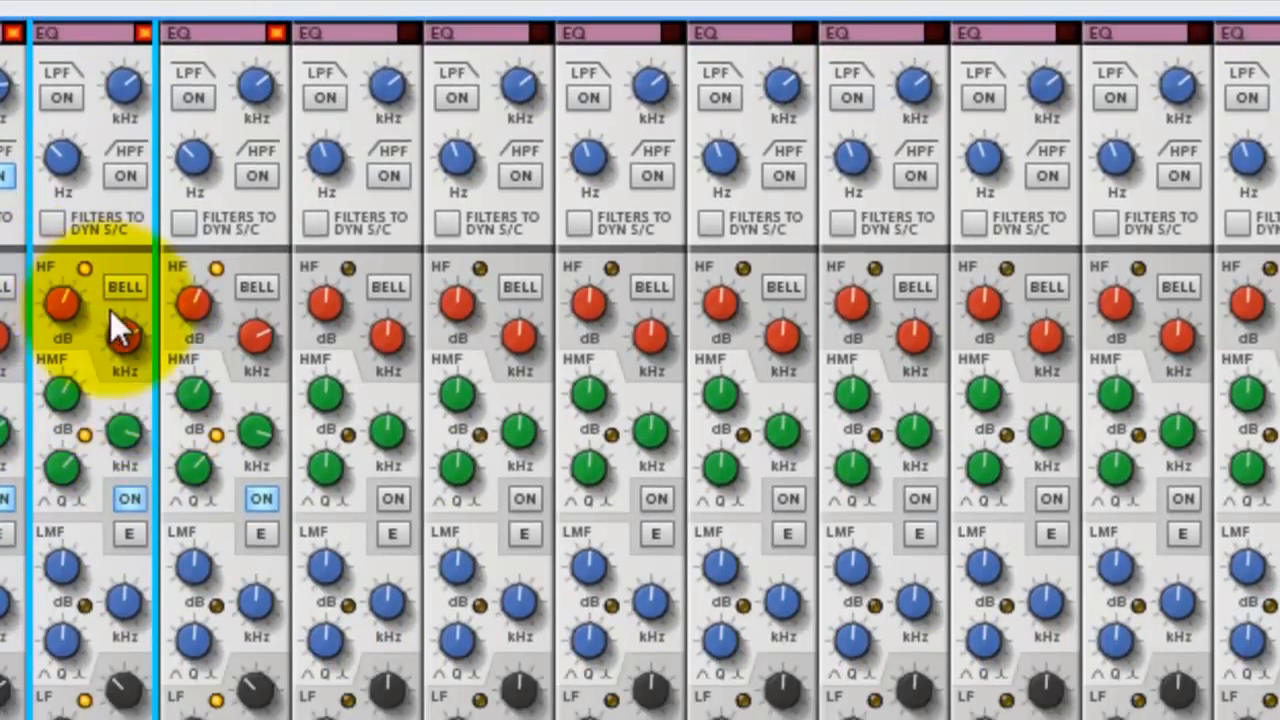
pyautogui.moveTo(112, 332)
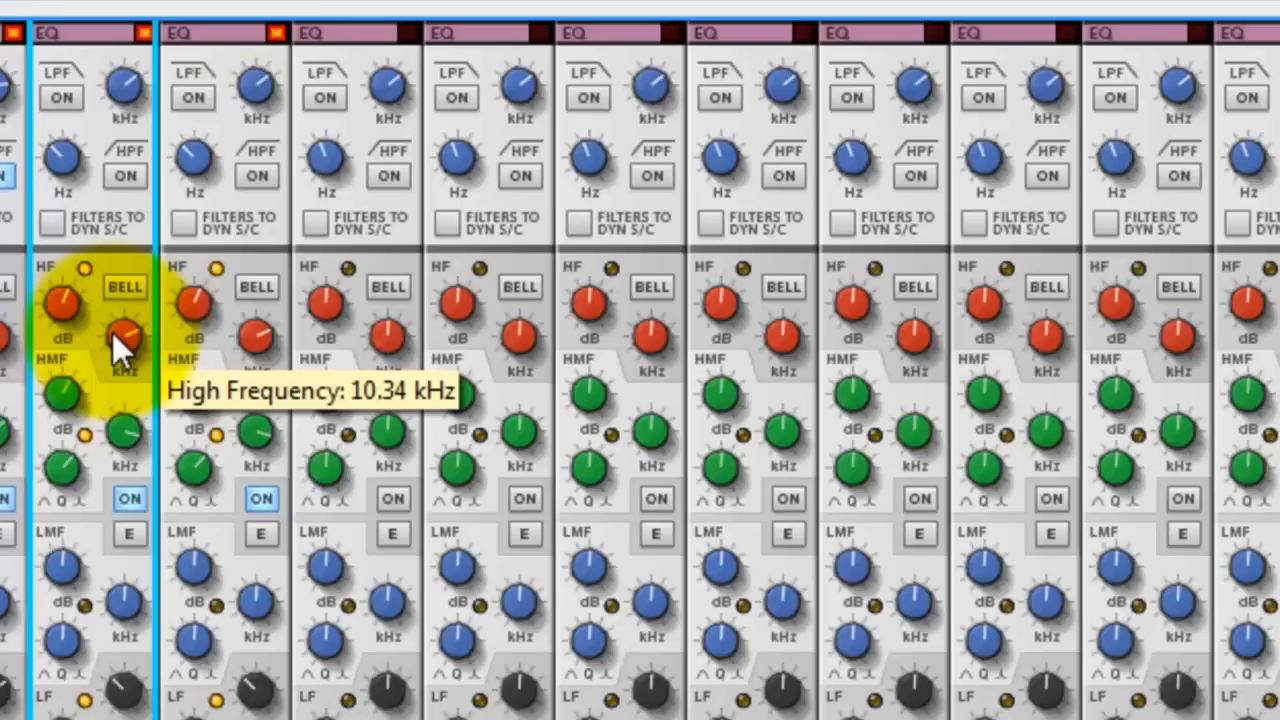
pyautogui.scroll(-5, 118, 593)
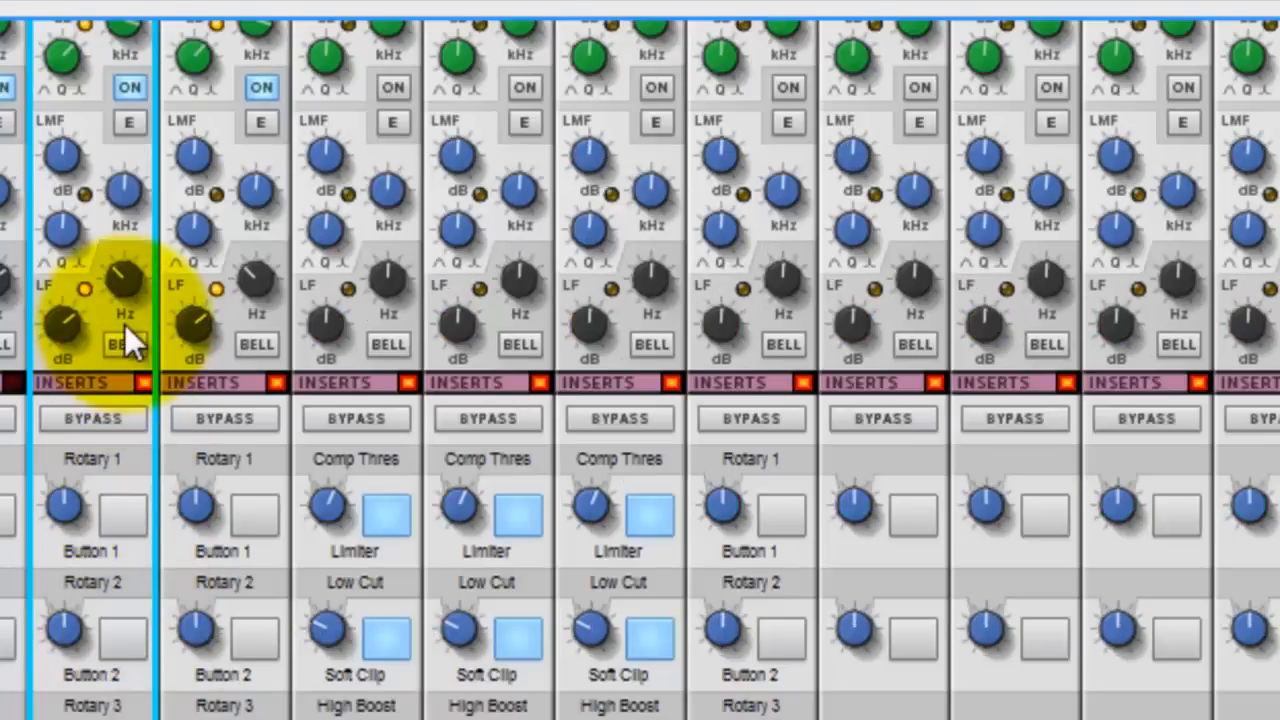
pyautogui.scroll(5, 135, 277)
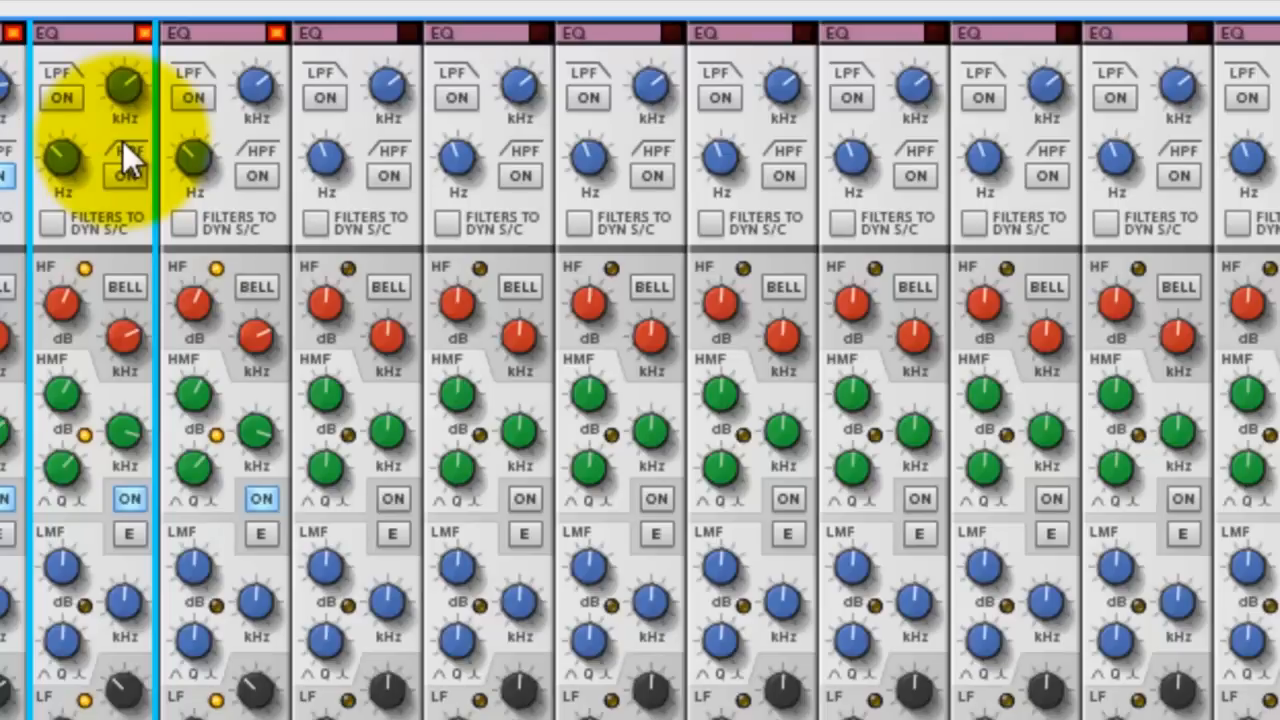
pyautogui.scroll(-5, 122, 141)
pyautogui.scroll(5, 640, 369)
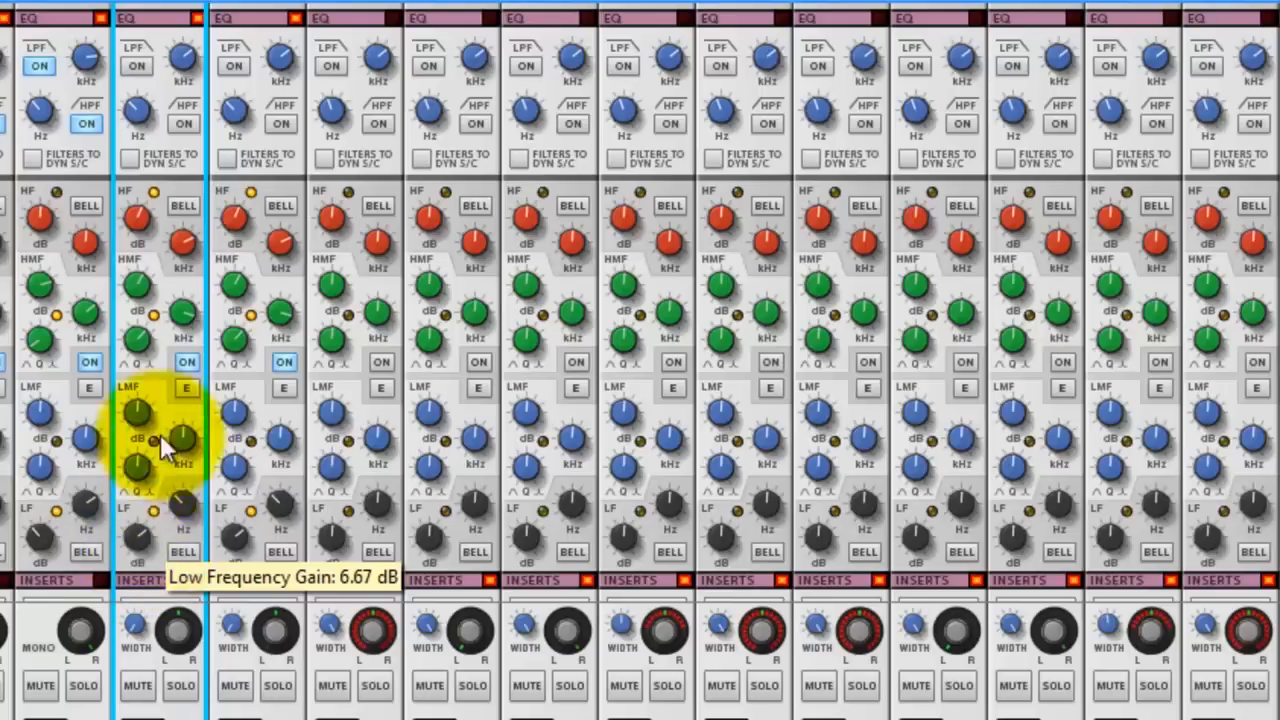
pyautogui.click(148, 288)
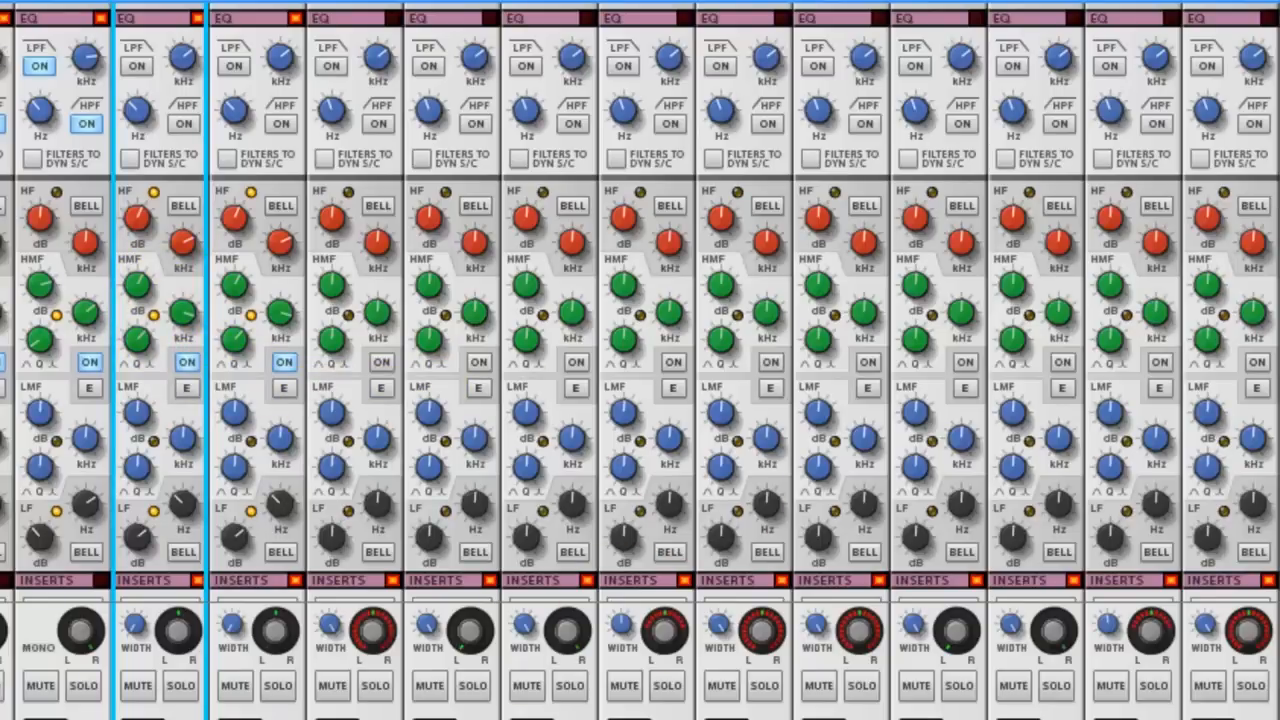
# - Solo the Verse Vocal channel and set the song position to the start of the verse vocal clip in the sequencer
pyautogui.press('Right')
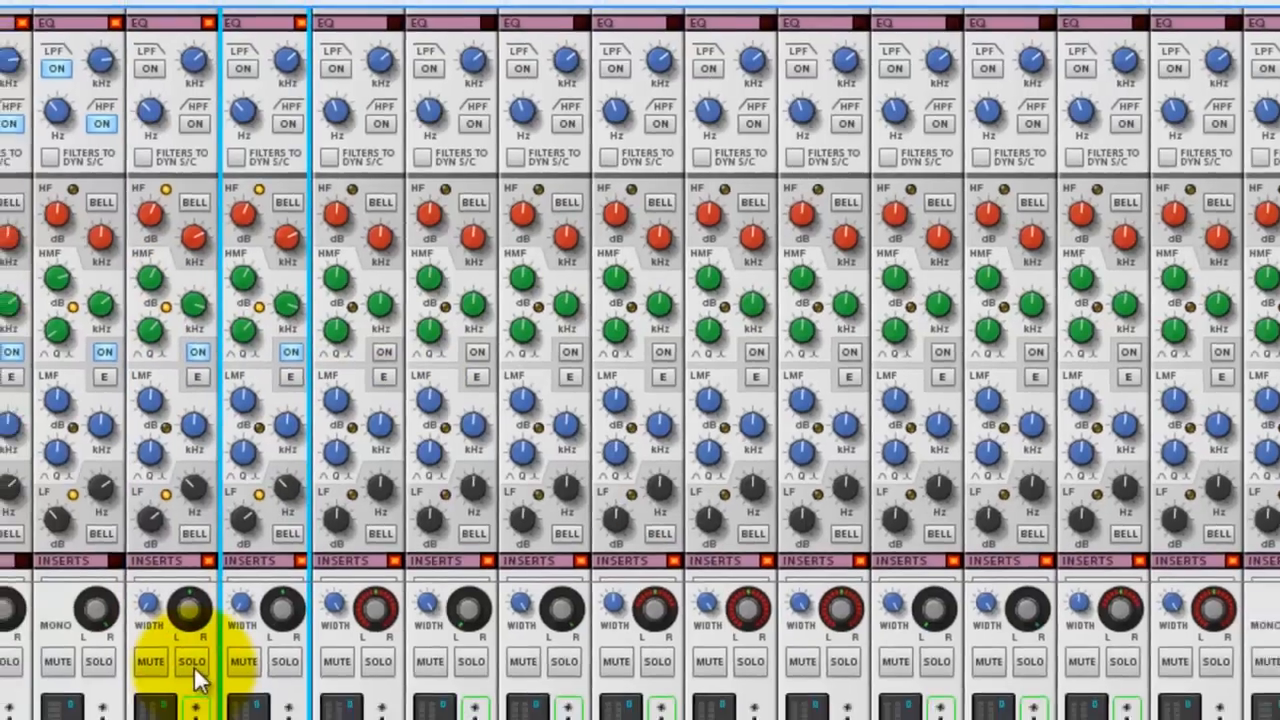
pyautogui.click(278, 685)
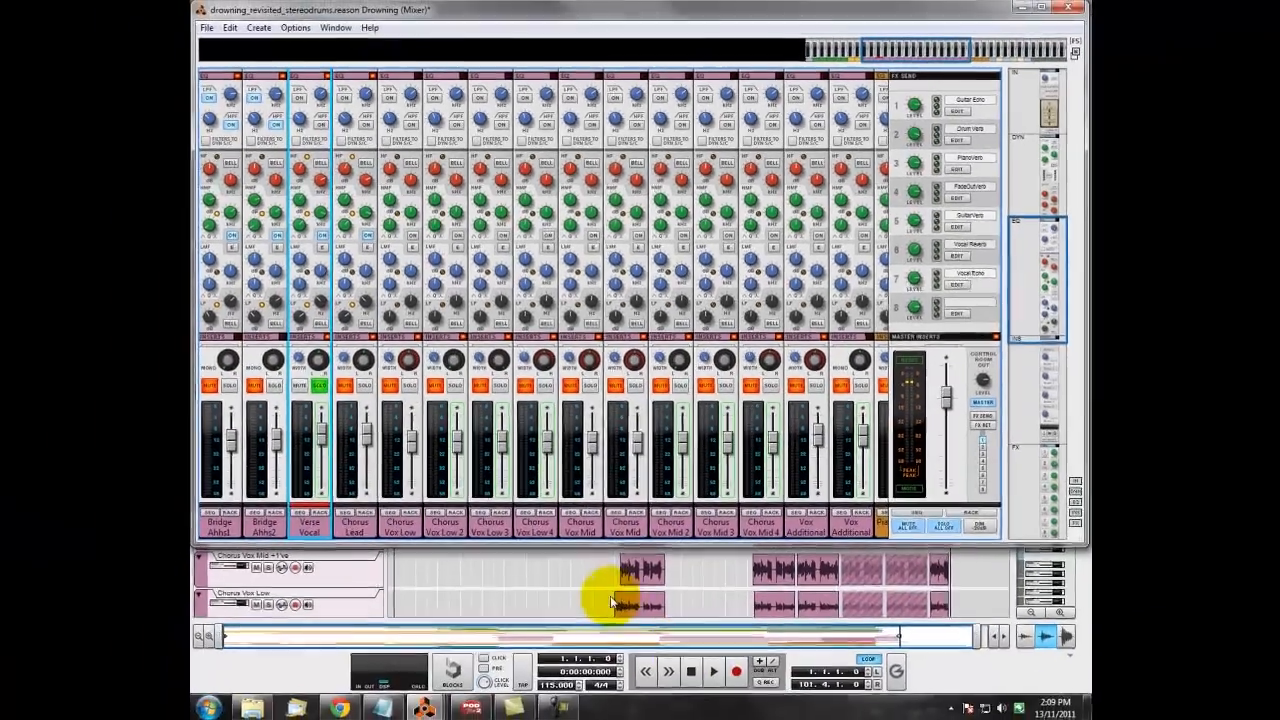
pyautogui.press('F7')
pyautogui.click(438, 86)
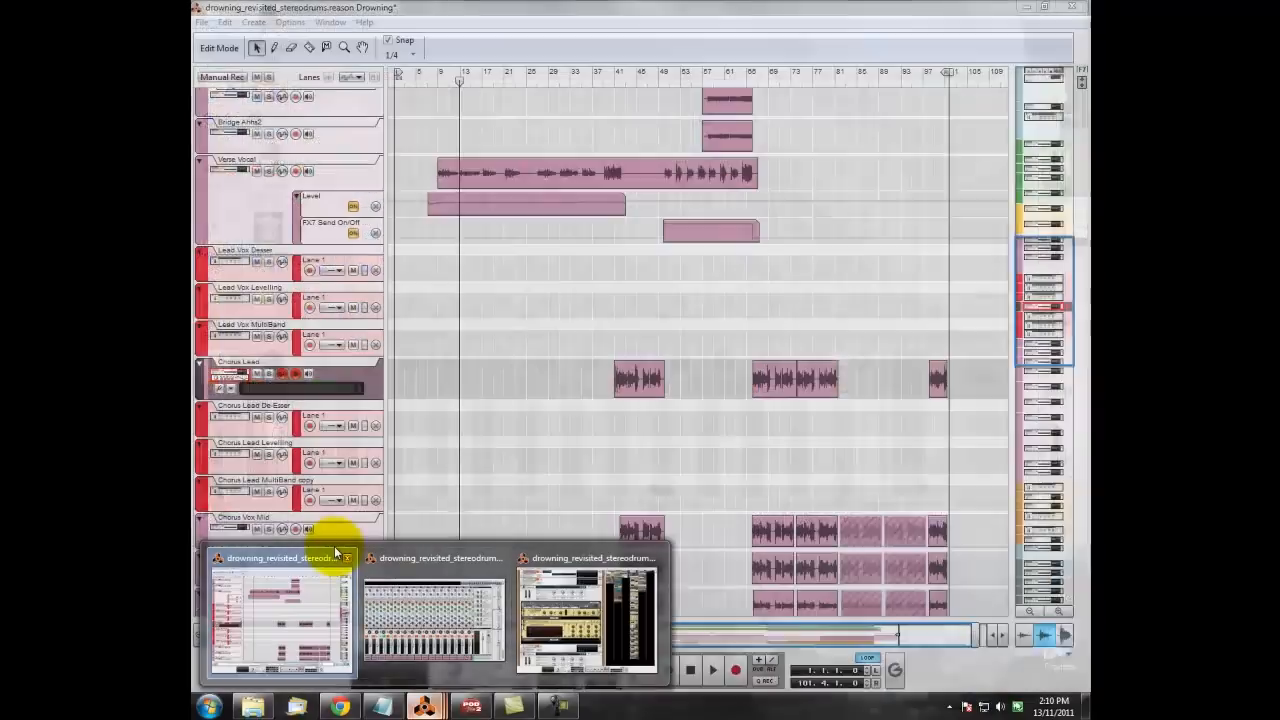
# - Play the verse while switching between sequencer and mixer, stop it, and move the song position to the first chorus at bar 41
pyautogui.click(332, 553)
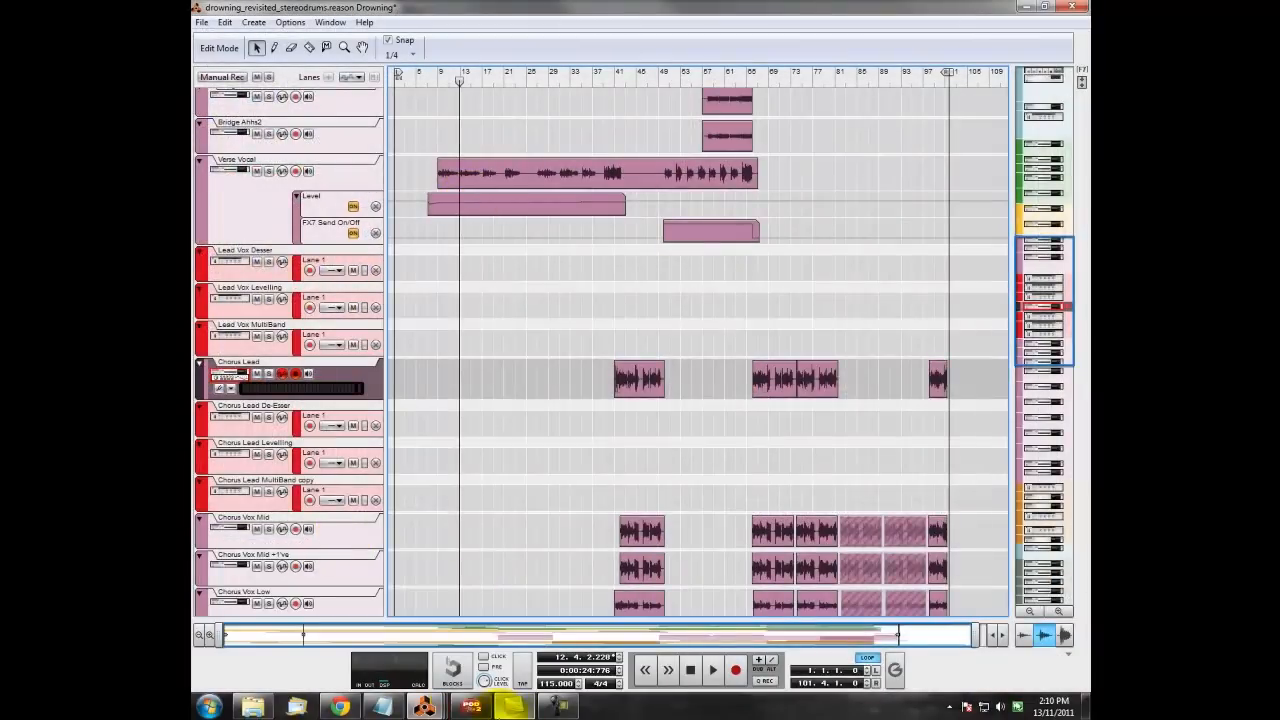
pyautogui.moveTo(424, 706)
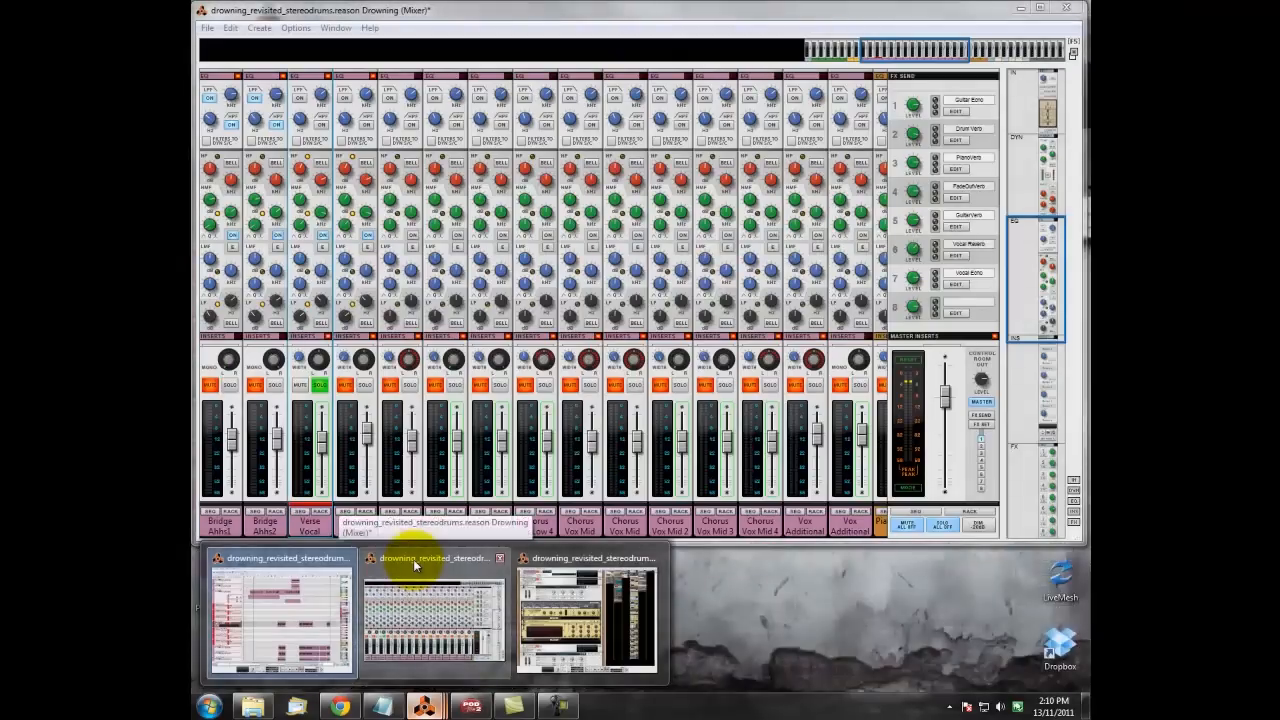
pyautogui.click(414, 561)
pyautogui.click(712, 666)
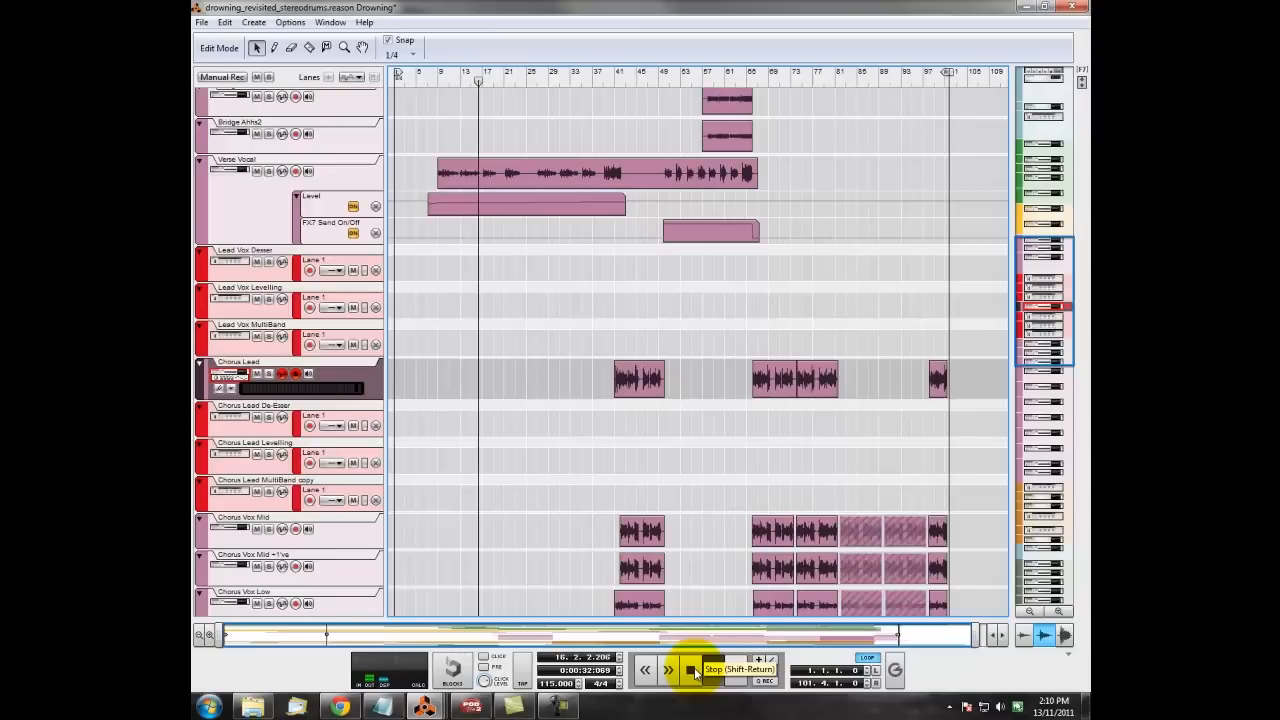
pyautogui.click(691, 670)
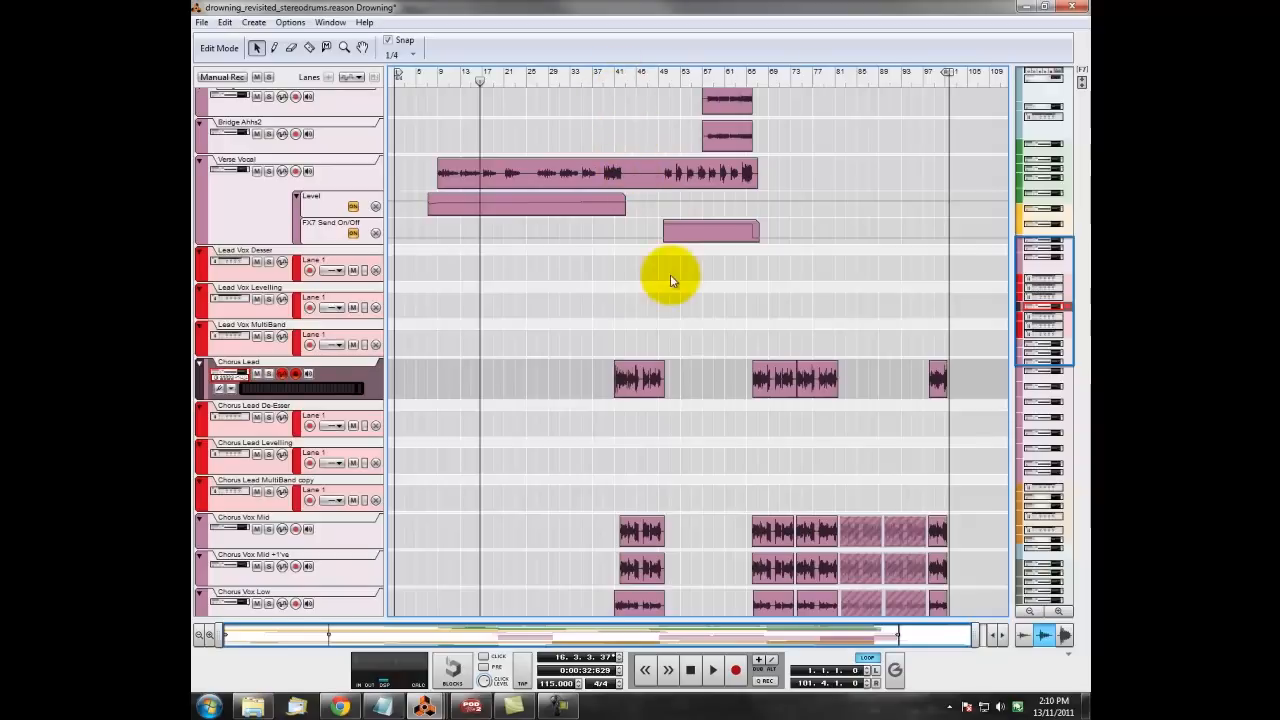
pyautogui.click(614, 82)
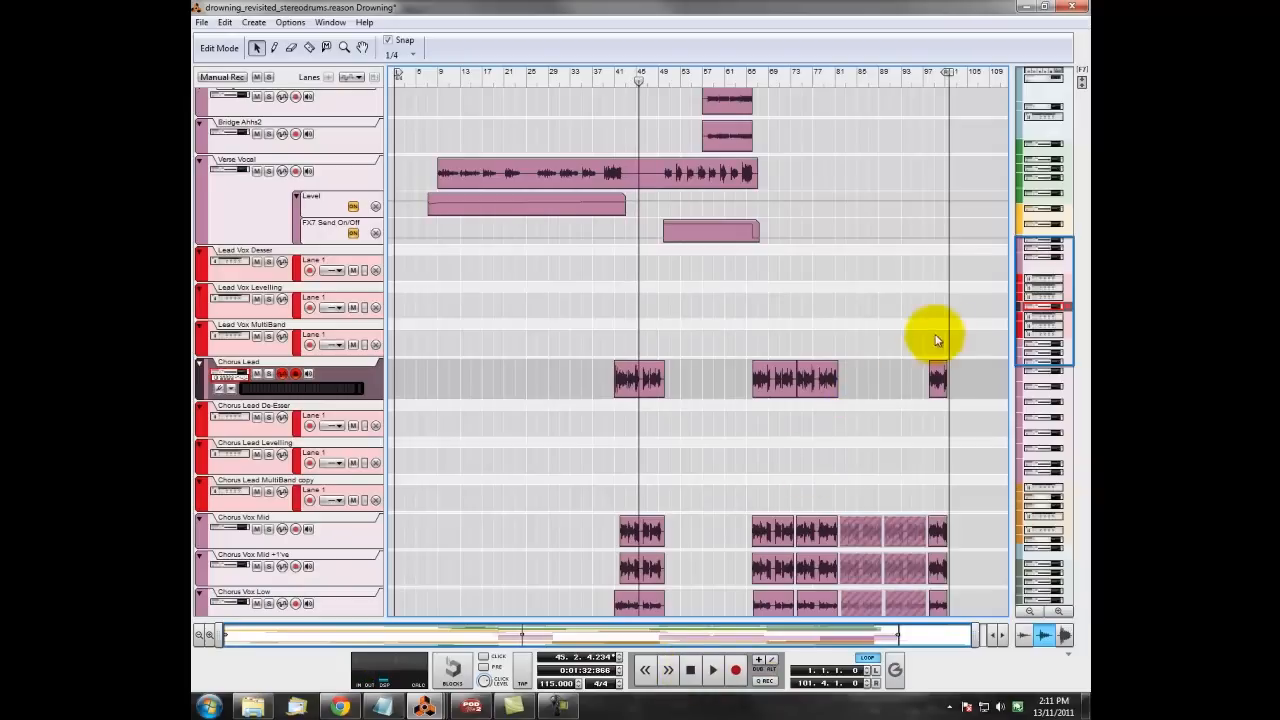
# - Solo the Chorus Vox Mid, Chorus Vox Low, Chorus Vox Mid 2 and Chorus Vox Low 2 tracks while auditioning the first chorus
pyautogui.moveTo(1043, 262); pyautogui.dragTo(1036, 365)
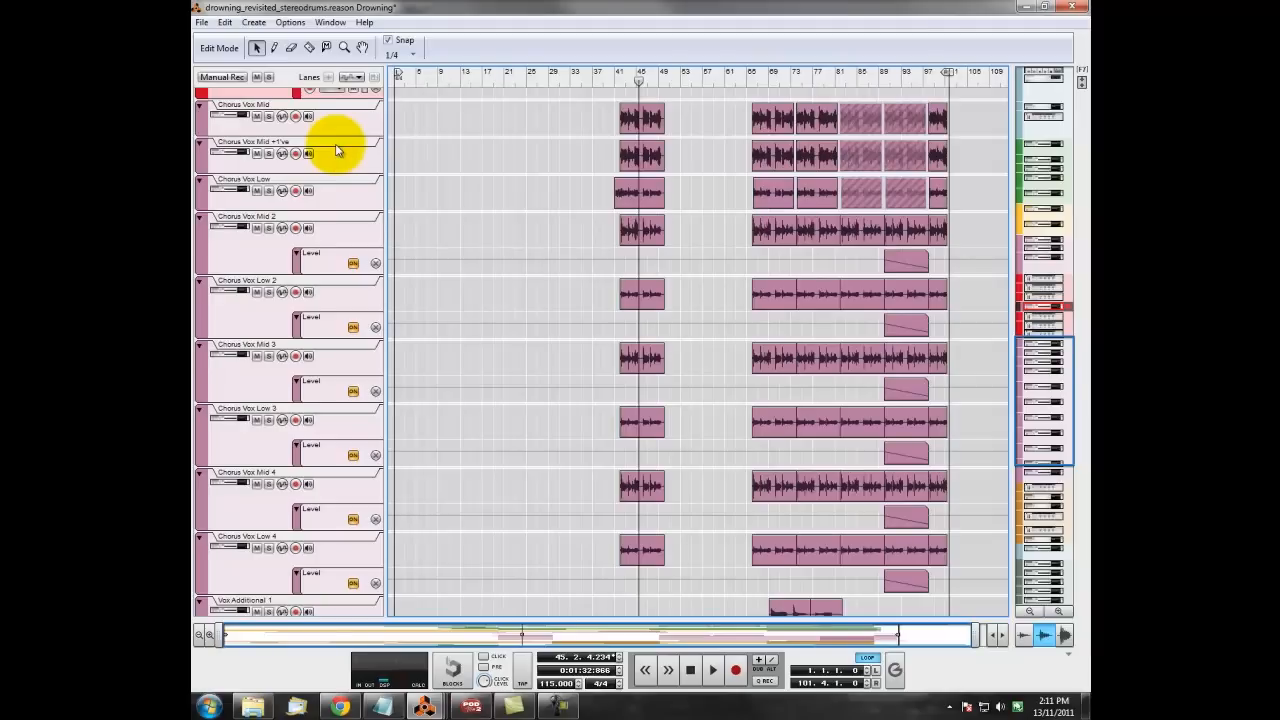
pyautogui.click(268, 118)
pyautogui.click(619, 80)
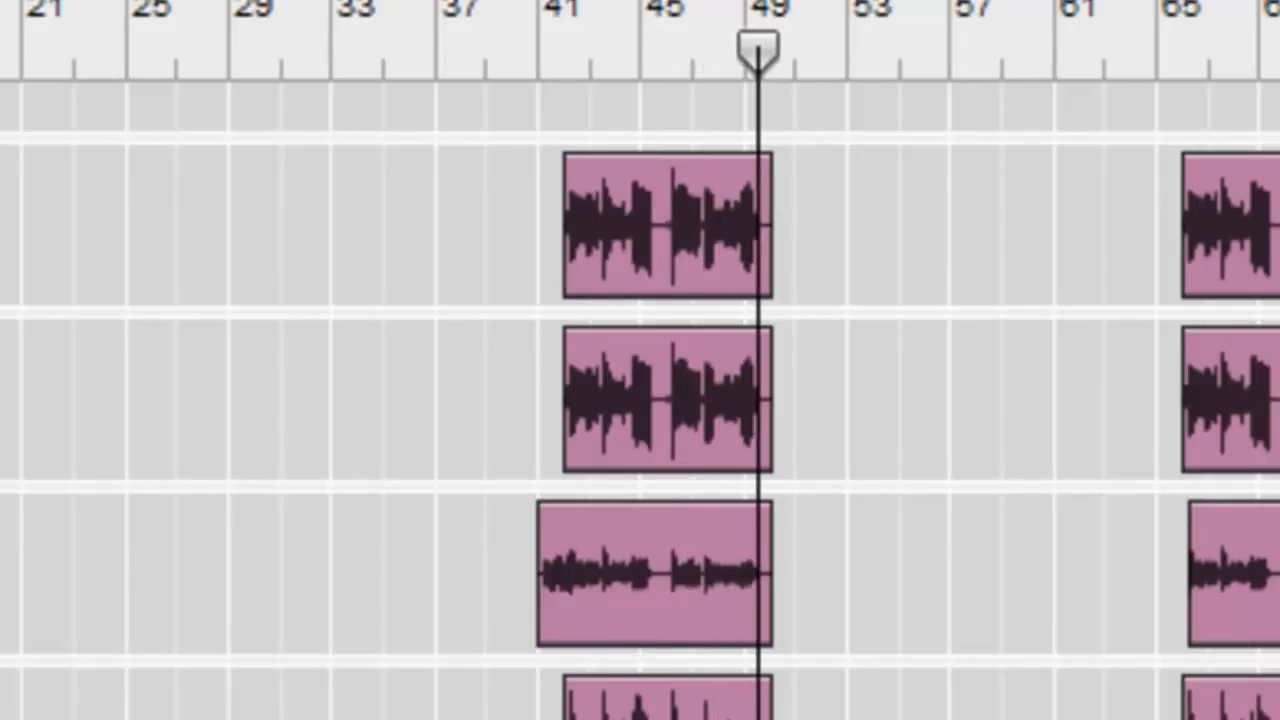
pyautogui.click(781, 636)
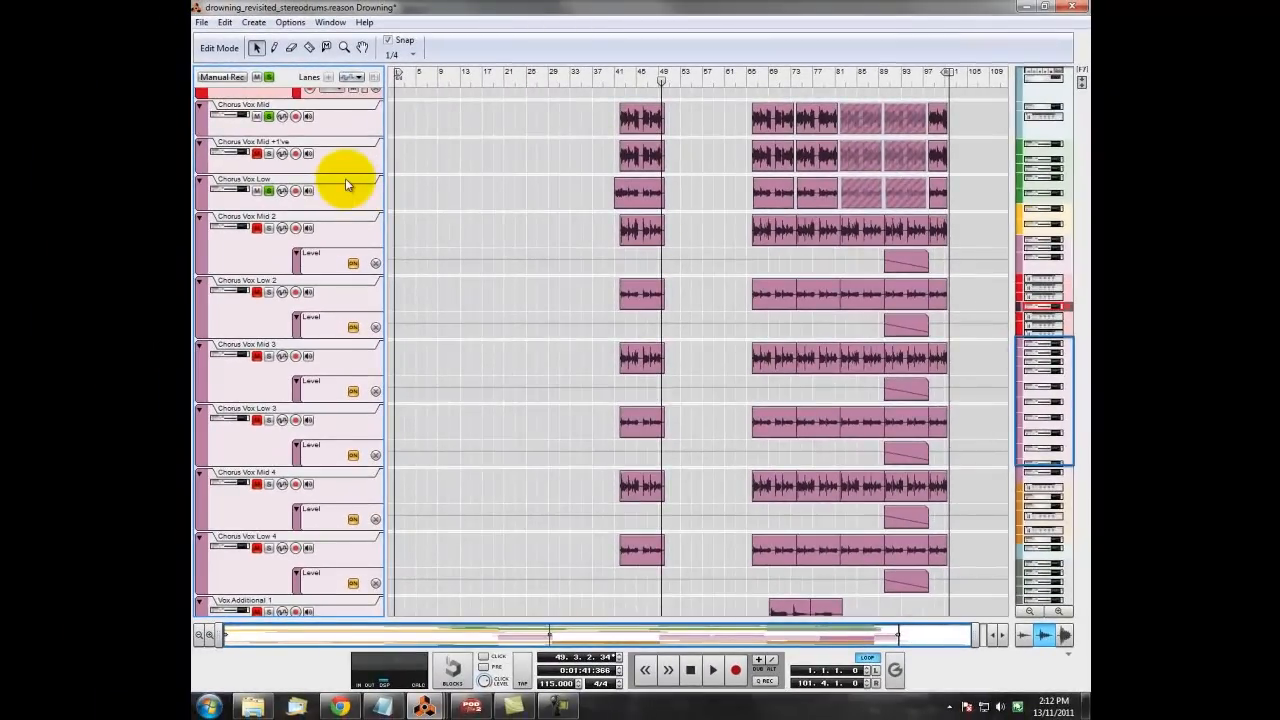
pyautogui.click(262, 228)
pyautogui.click(262, 292)
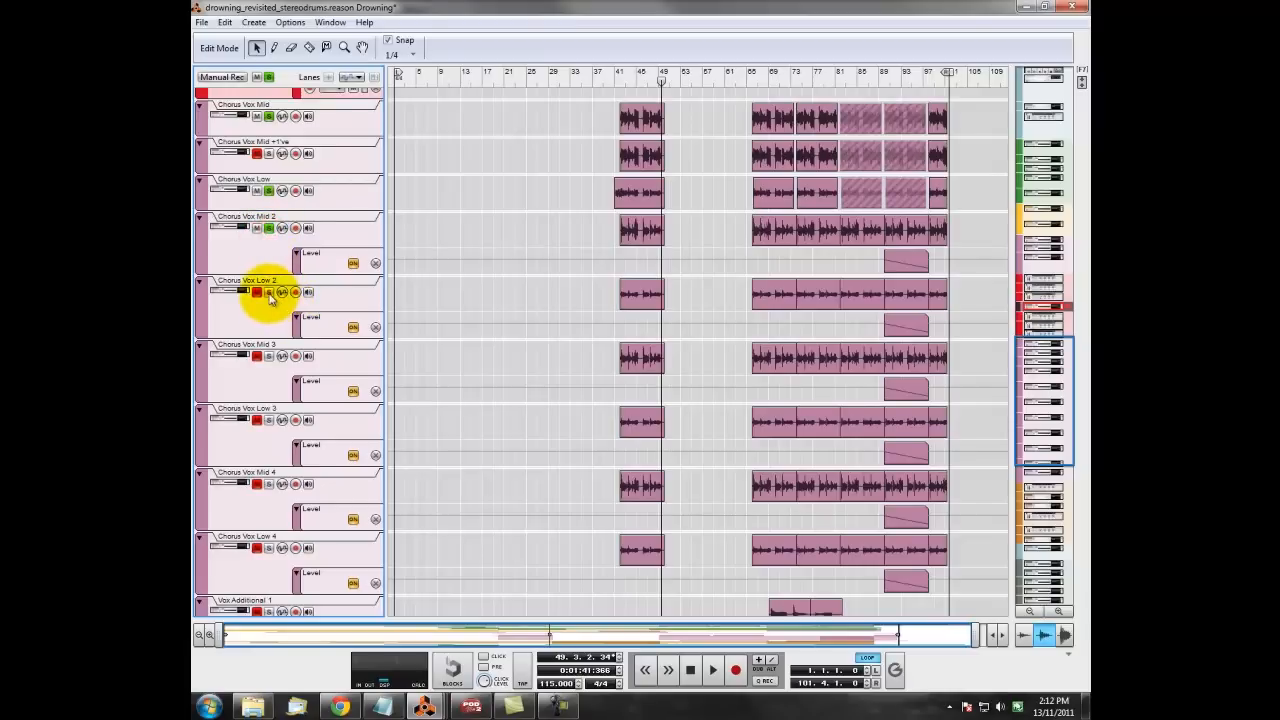
# - Start looped playback of the first chorus with the left locator at 42.1.1.0 and the right locator at 46.2.1.0
pyautogui.click(615, 84)
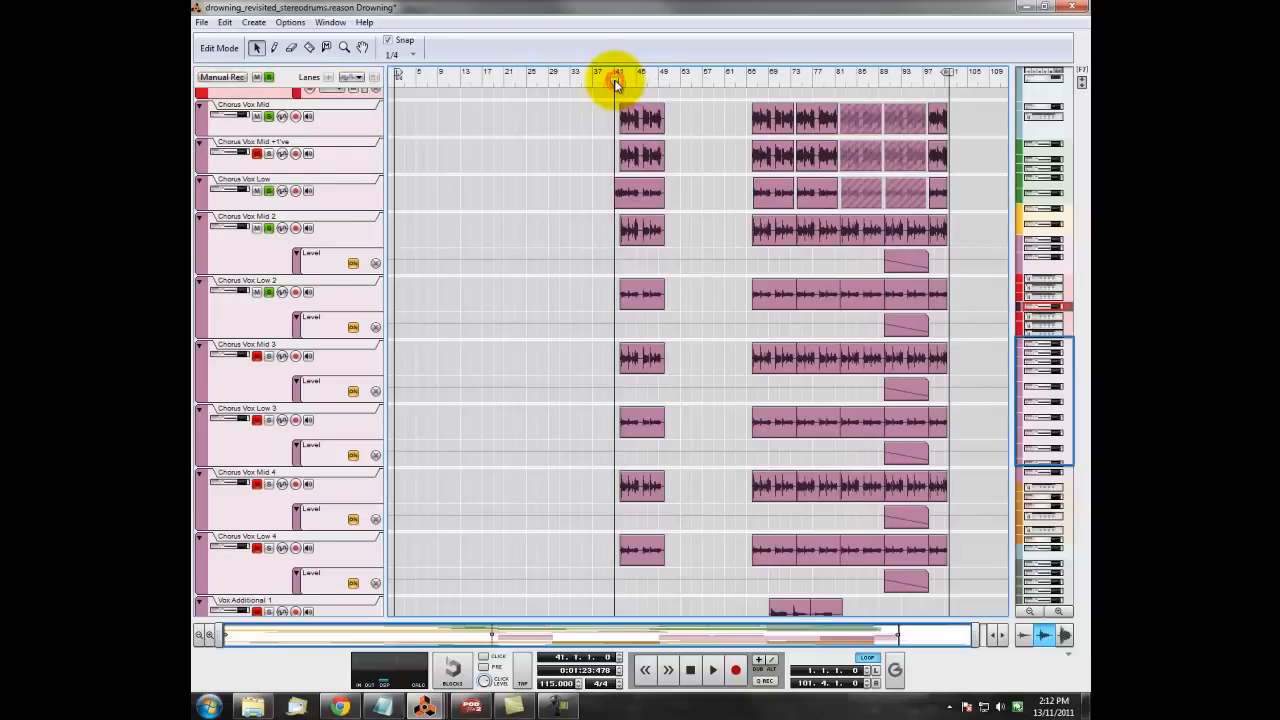
pyautogui.keyDown('ctrl'); pyautogui.click(615, 84); pyautogui.keyUp('ctrl')
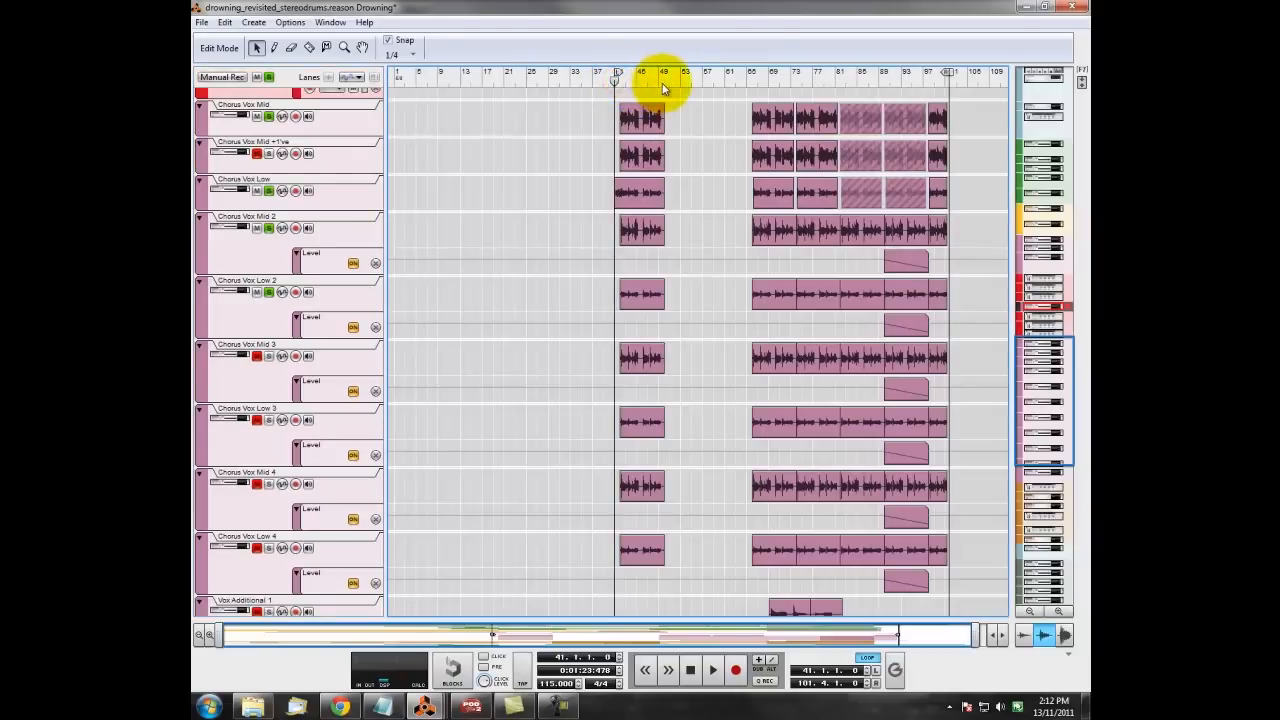
pyautogui.keyDown('alt'); pyautogui.click(660, 88); pyautogui.keyUp('alt')
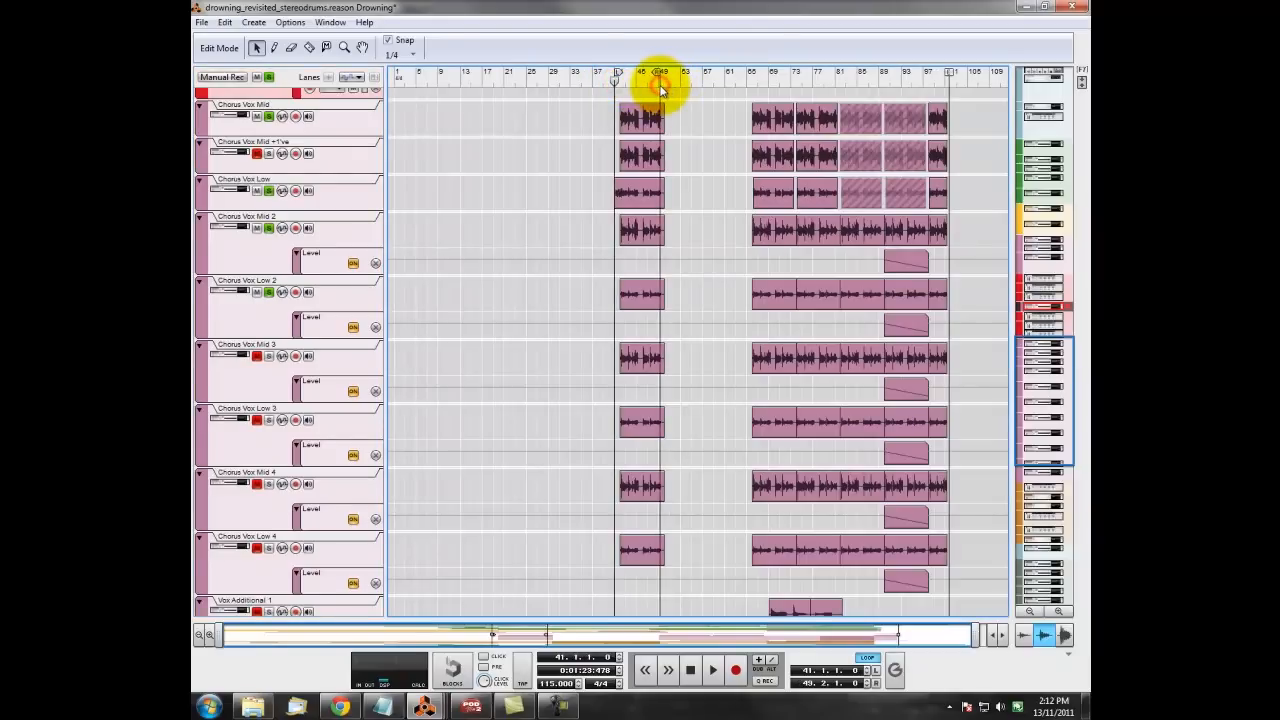
pyautogui.moveTo(660, 88); pyautogui.dragTo(658, 86)
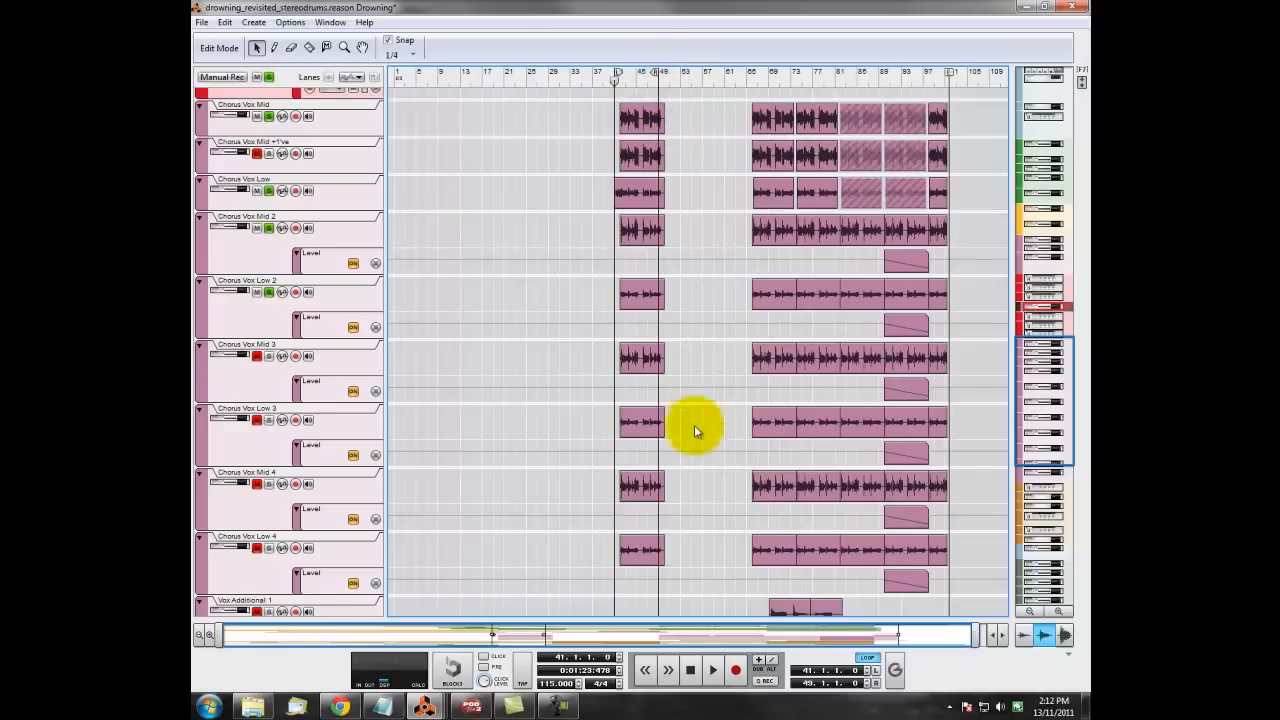
pyautogui.click(713, 670)
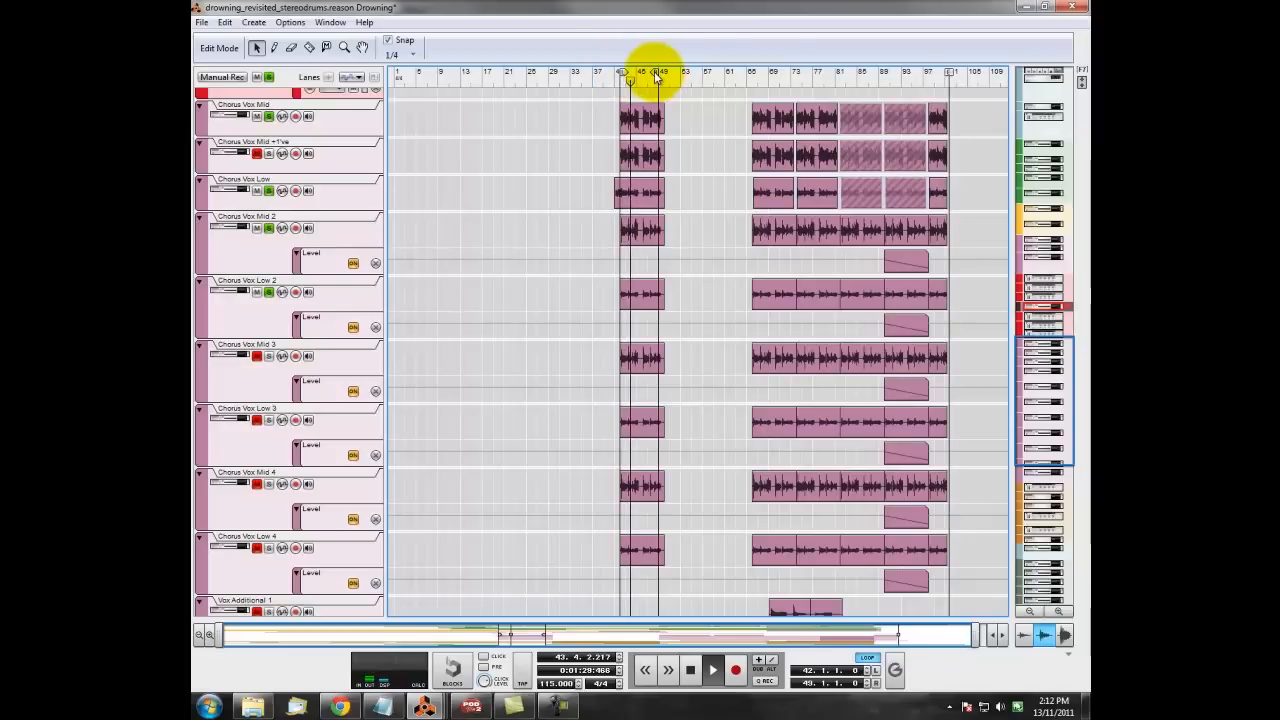
pyautogui.moveTo(657, 78); pyautogui.dragTo(638, 78)
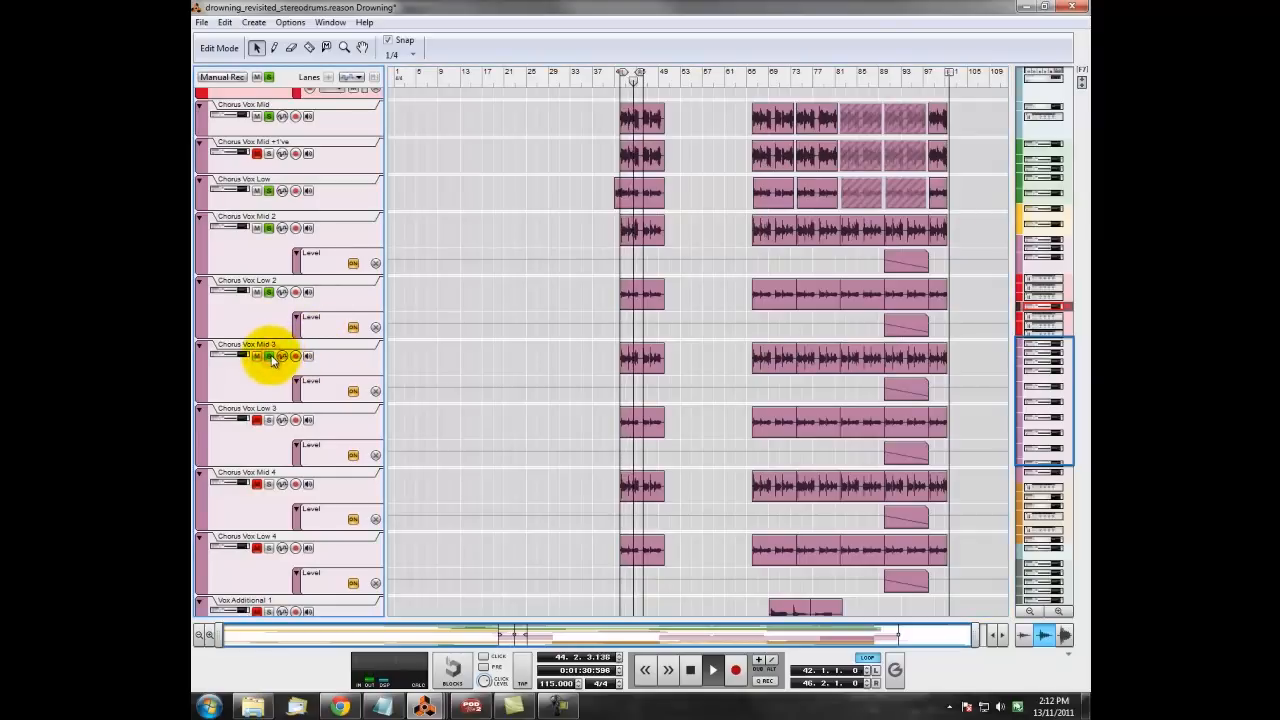
# - Add Chorus Vox Low 3, Chorus Vox Mid 4 and Chorus Vox Low 4 to the soloed tracks during the looped chorus, and stop playback
pyautogui.click(268, 422)
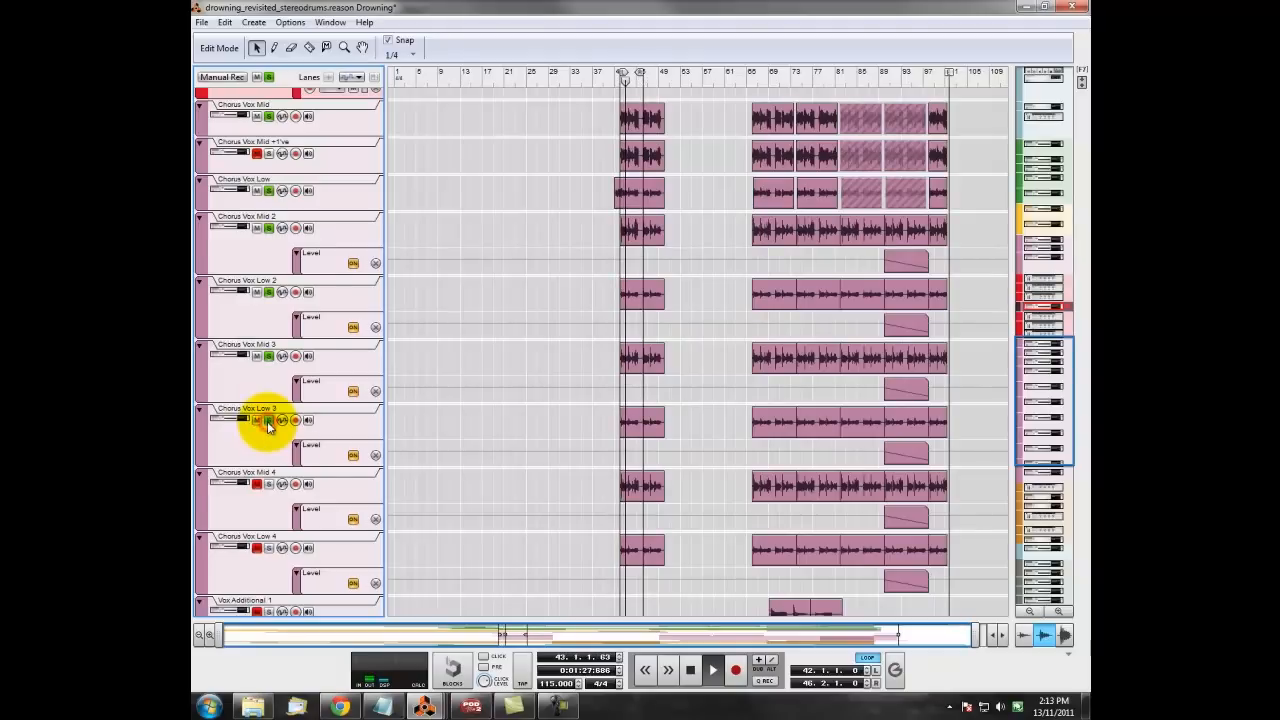
pyautogui.scroll(-3, 287, 420)
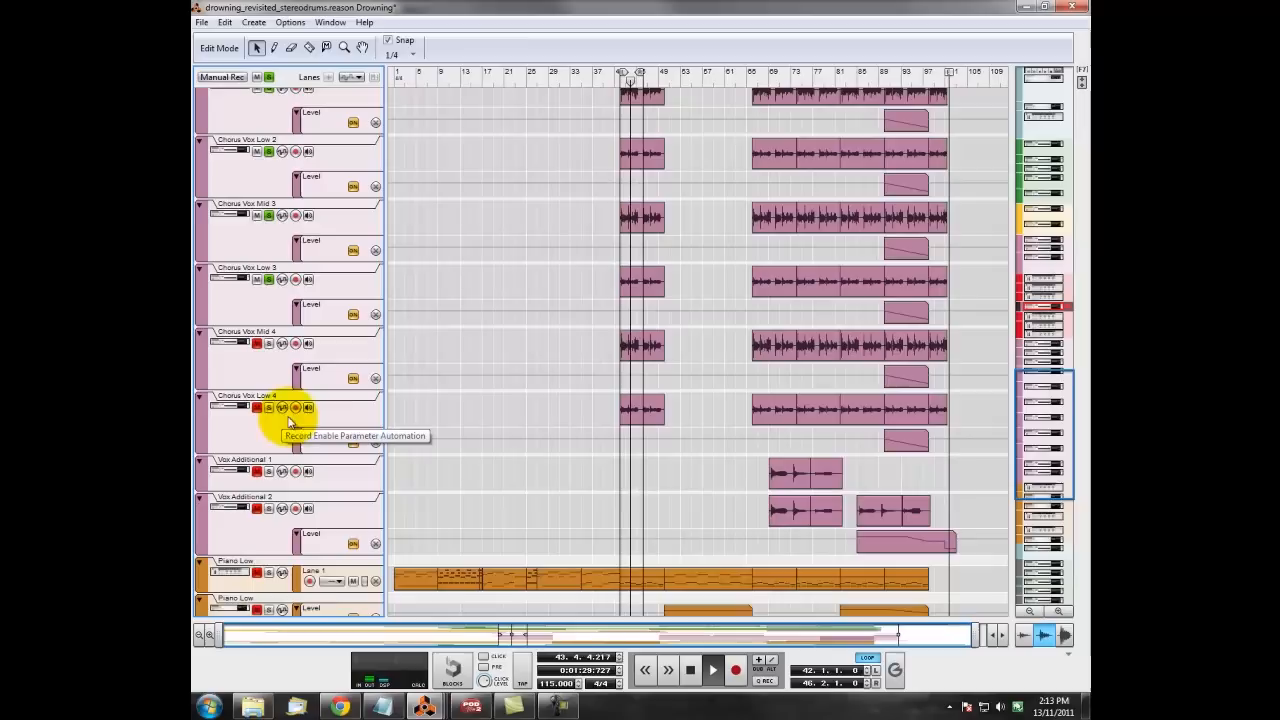
pyautogui.click(268, 346)
pyautogui.click(268, 407)
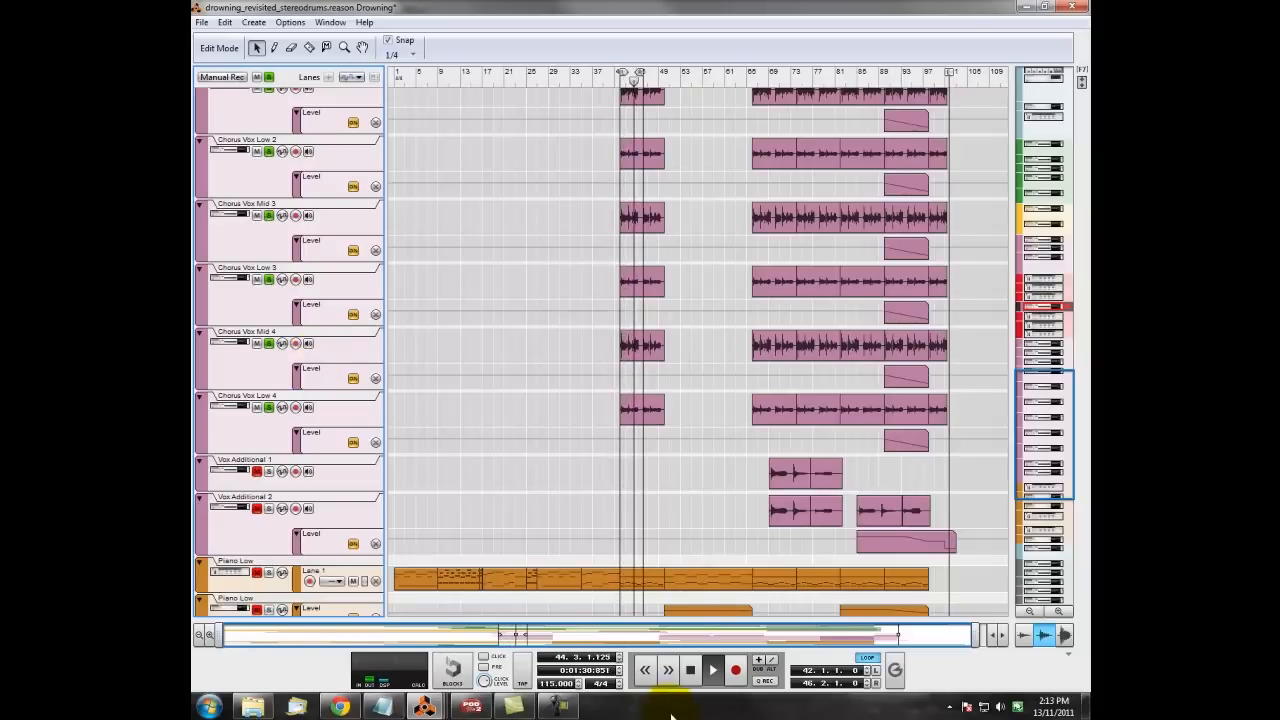
pyautogui.click(687, 672)
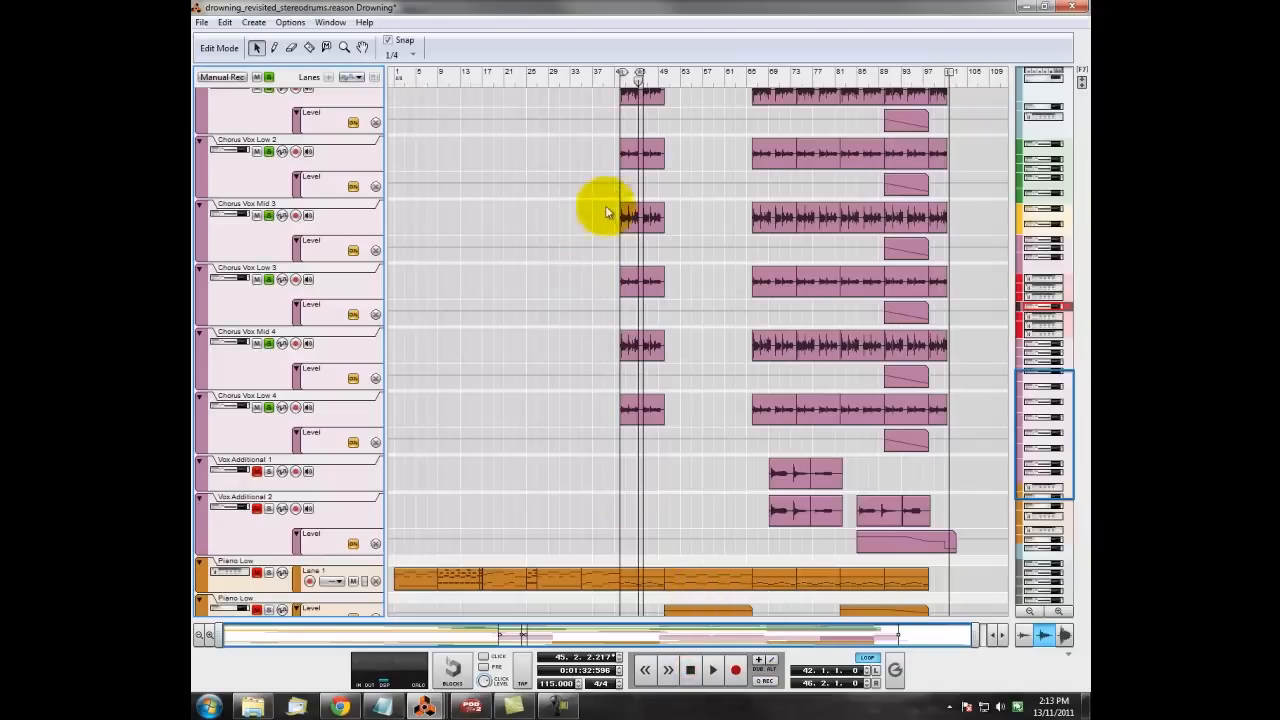
# - Show the insert effects of the Chorus Vox Low 2 audio track in the rack
pyautogui.moveTo(428, 707)
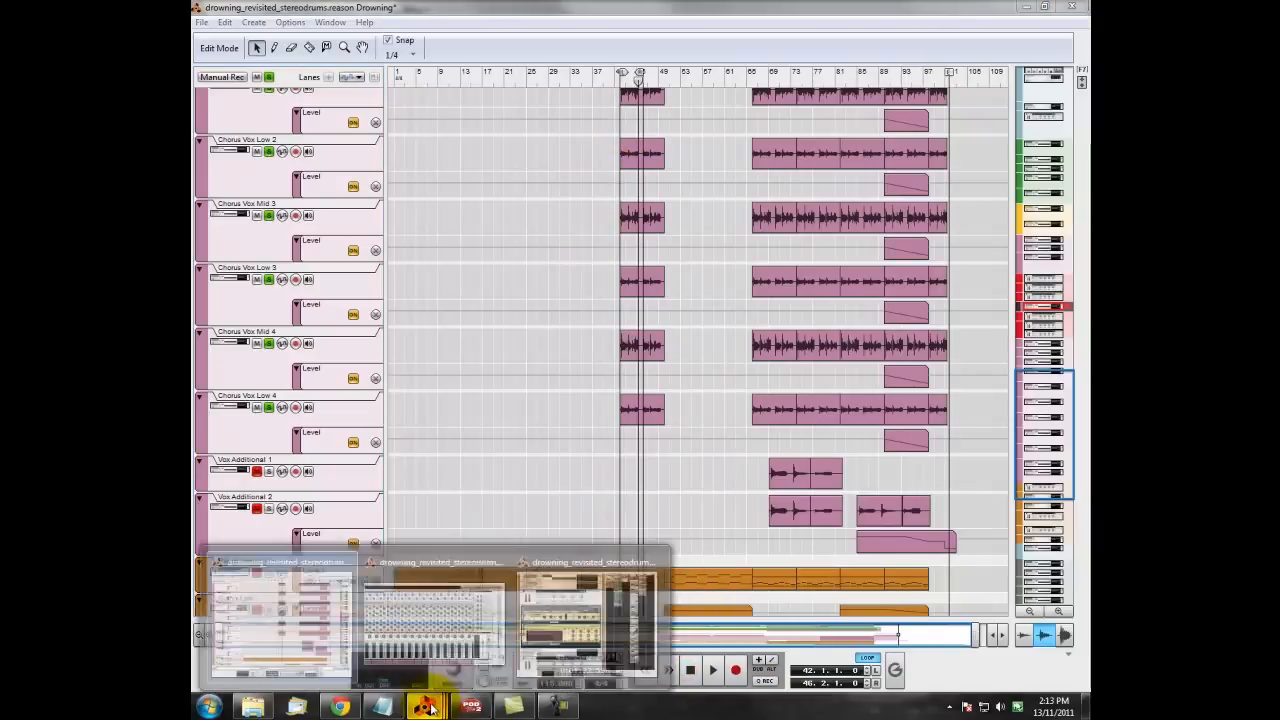
pyautogui.click(571, 551)
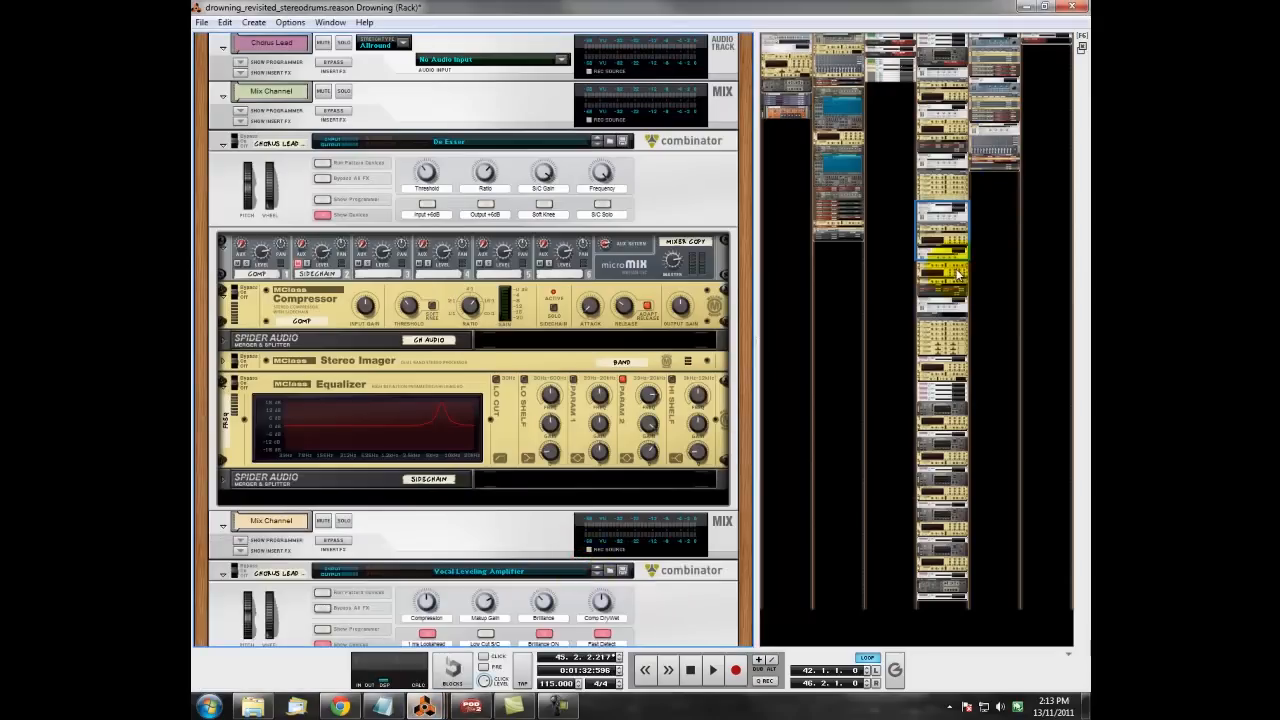
pyautogui.moveTo(949, 232); pyautogui.dragTo(951, 398)
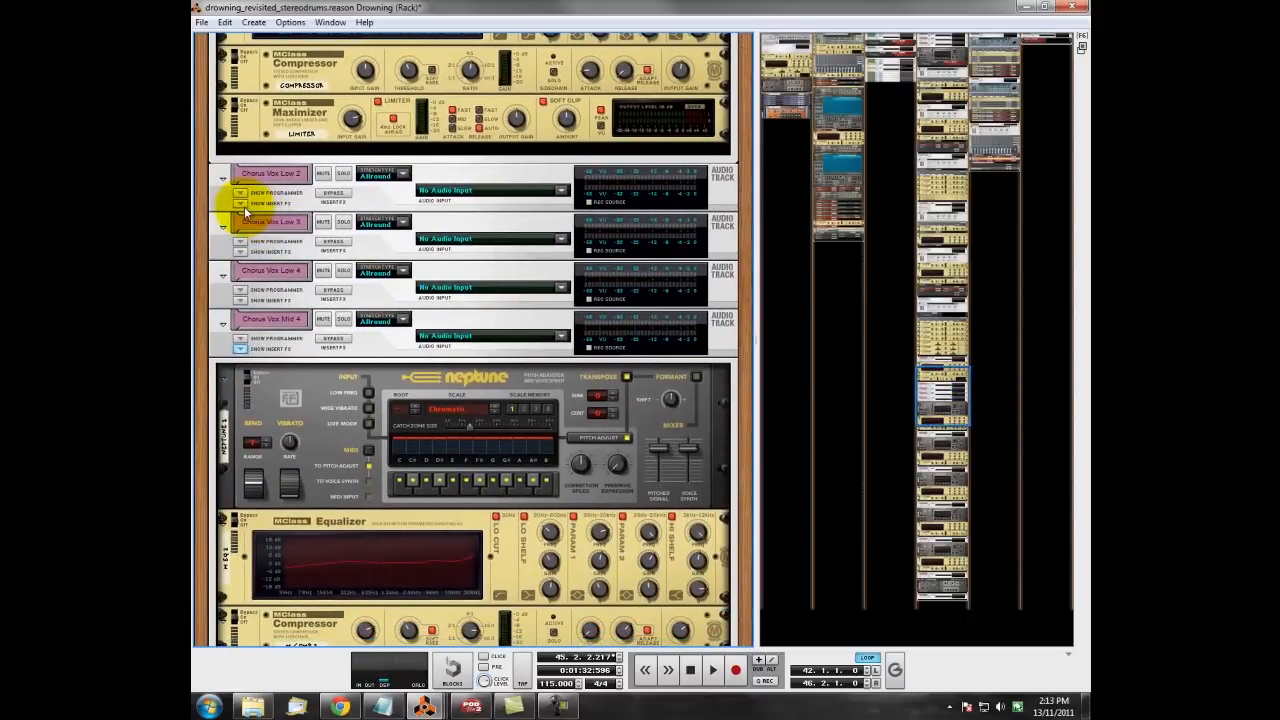
pyautogui.click(243, 205)
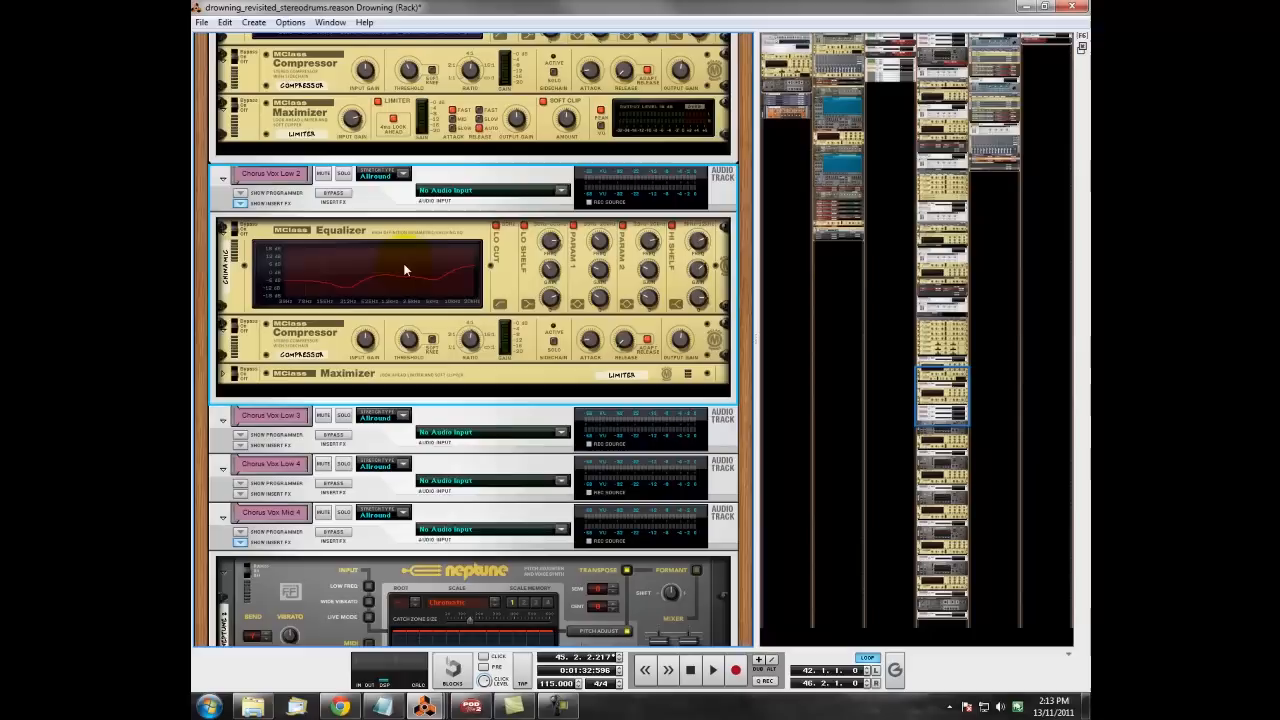
pyautogui.click(379, 208)
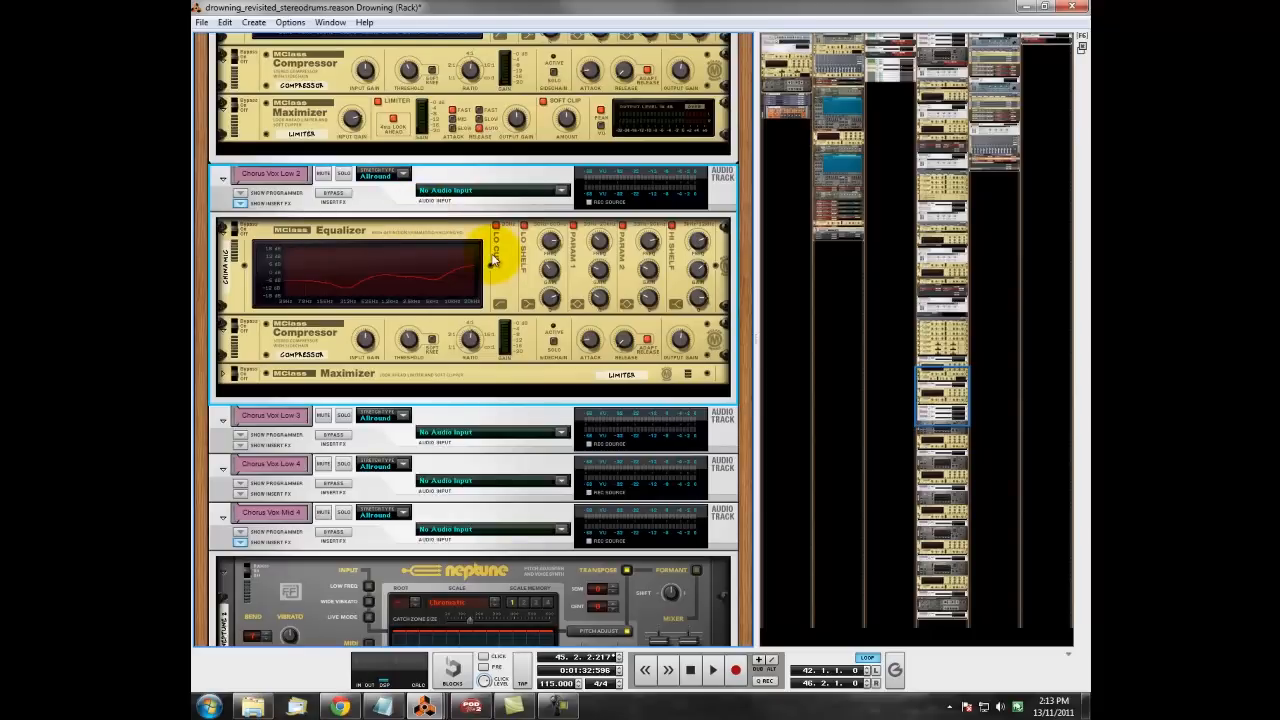
# - Examine the Neptune, equalizer and compressor insert effects on the Chorus Vox Mid tracks down the rack column
pyautogui.scroll(-3, 492, 260)
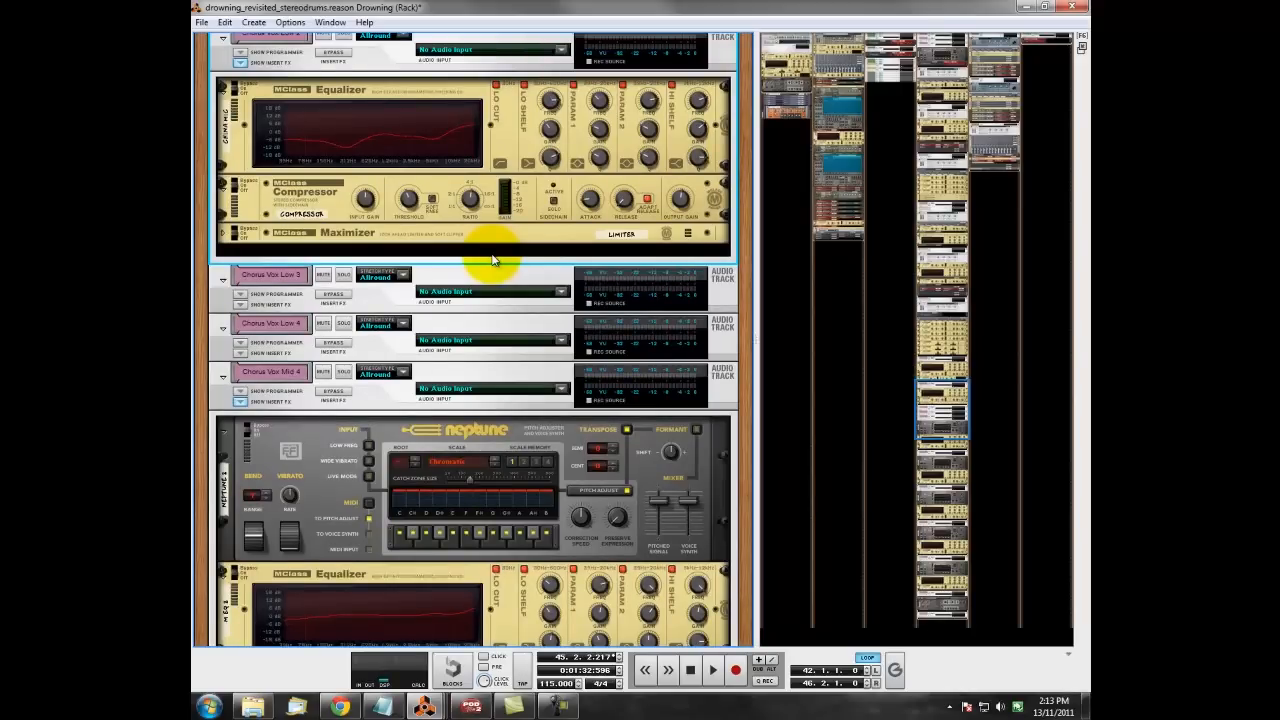
pyautogui.scroll(-6, 492, 260)
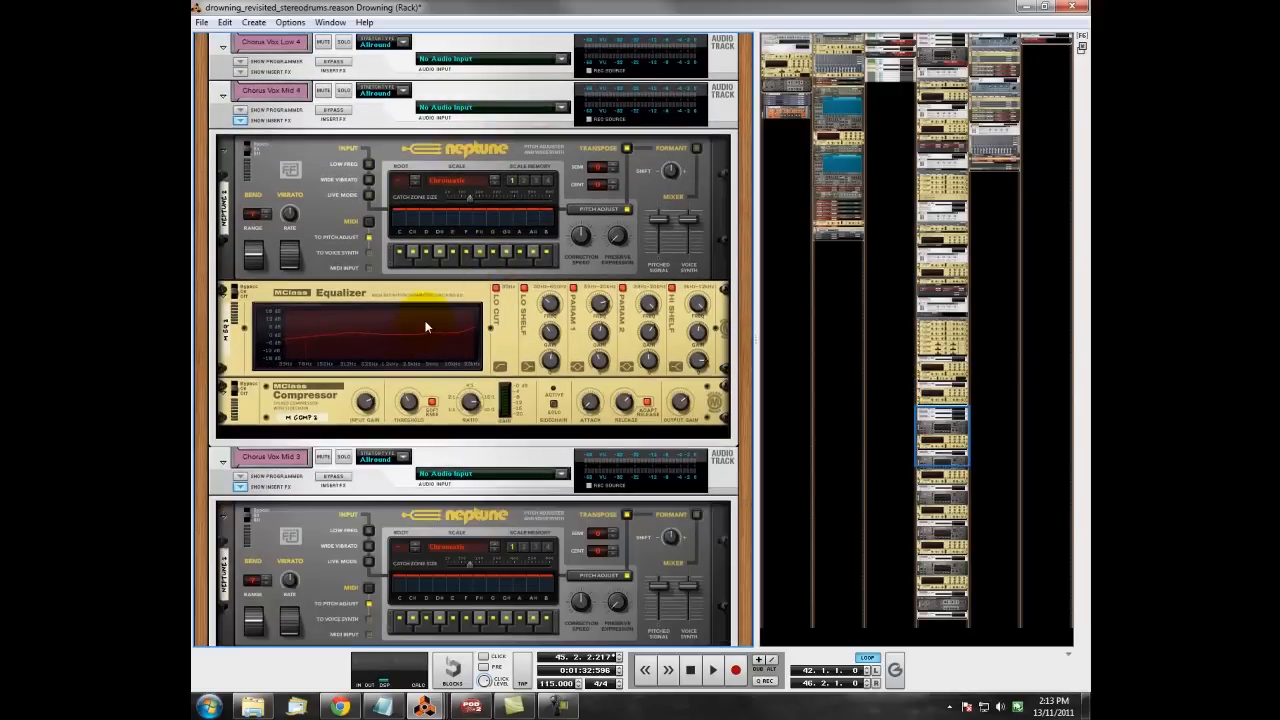
pyautogui.scroll(-6, 417, 343)
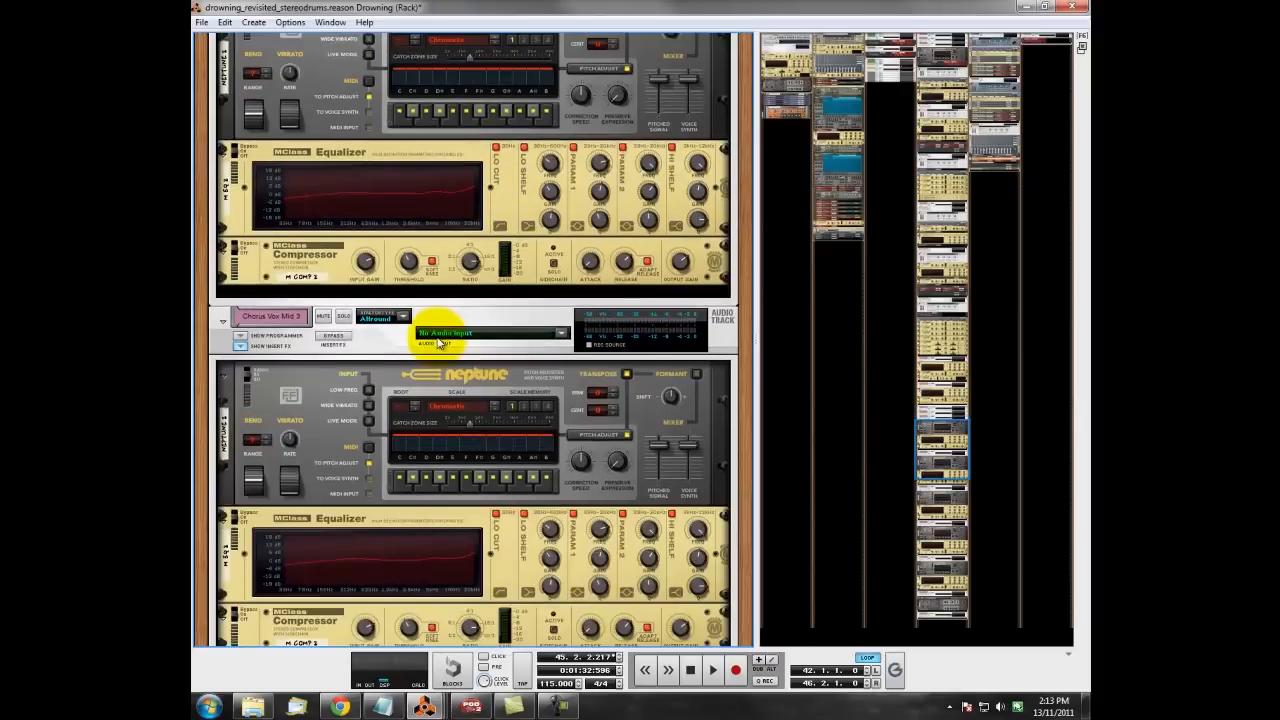
pyautogui.scroll(-3, 420, 418)
pyautogui.scroll(-6, 426, 436)
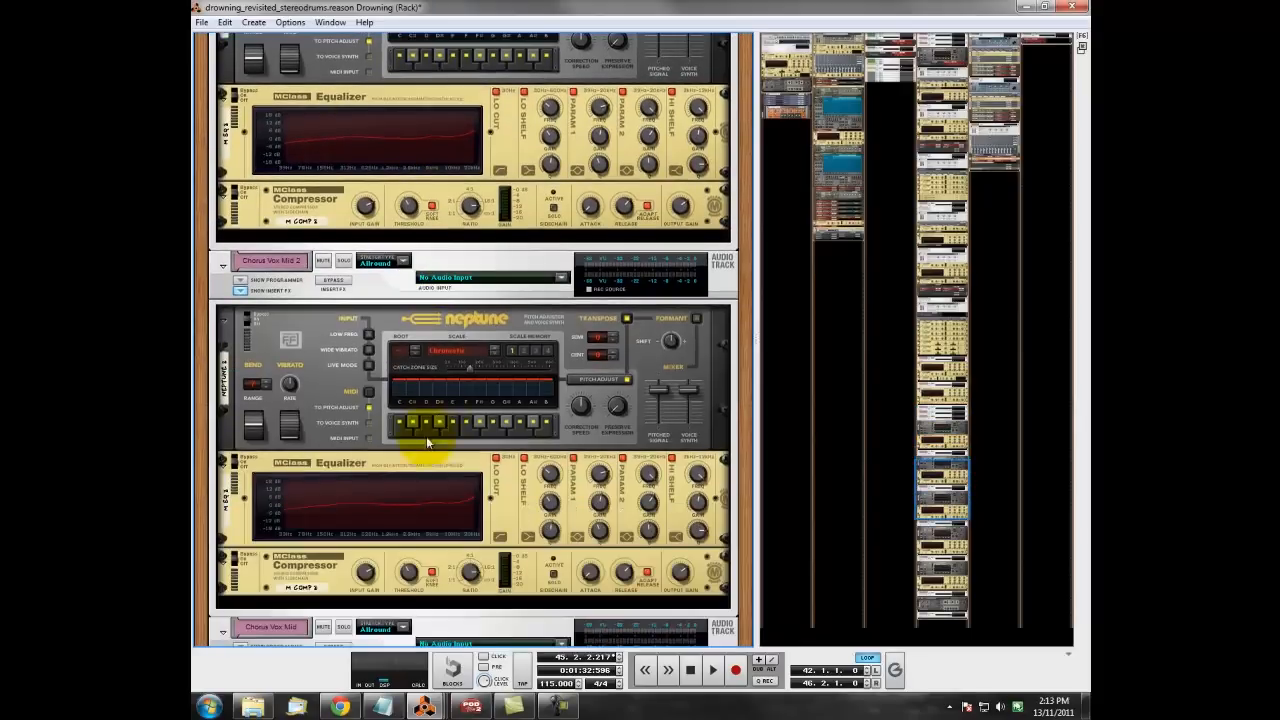
pyautogui.scroll(-15, 432, 440)
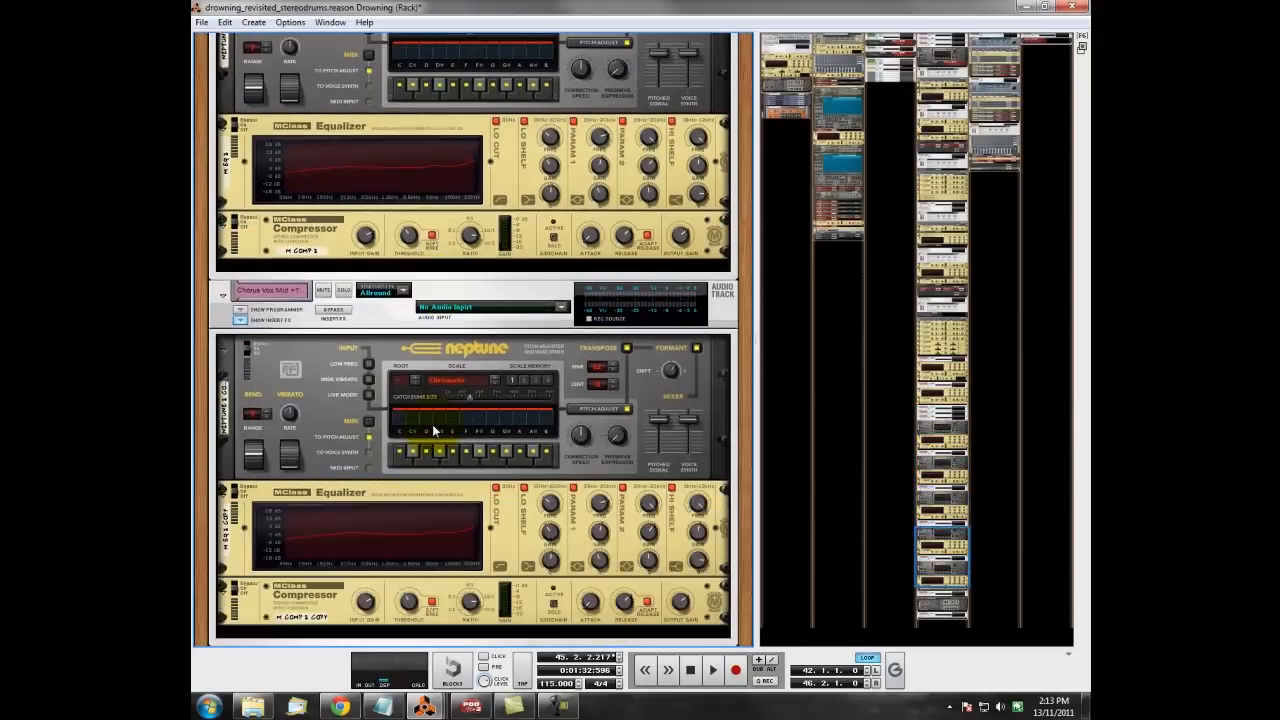
pyautogui.scroll(-3, 433, 422)
pyautogui.scroll(20, 434, 419)
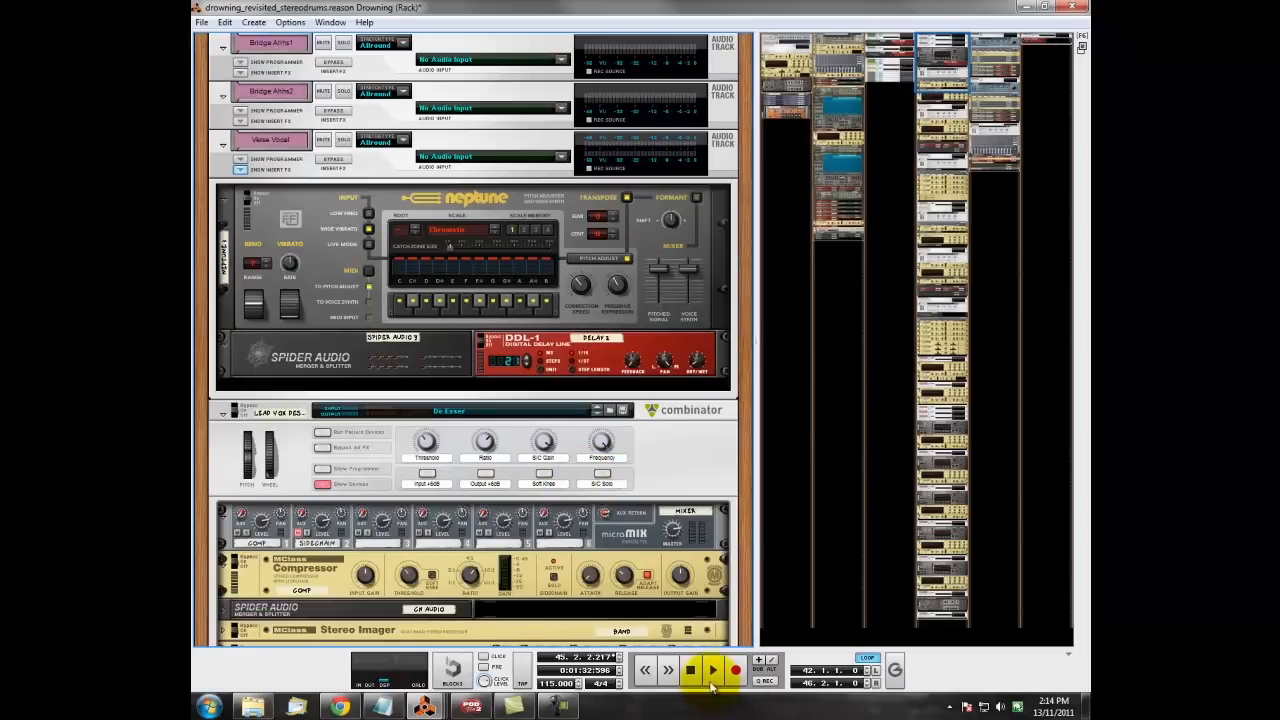
# - Return to the sequencer and turn off the solo on all the chorus vocal tracks
pyautogui.click(430, 706)
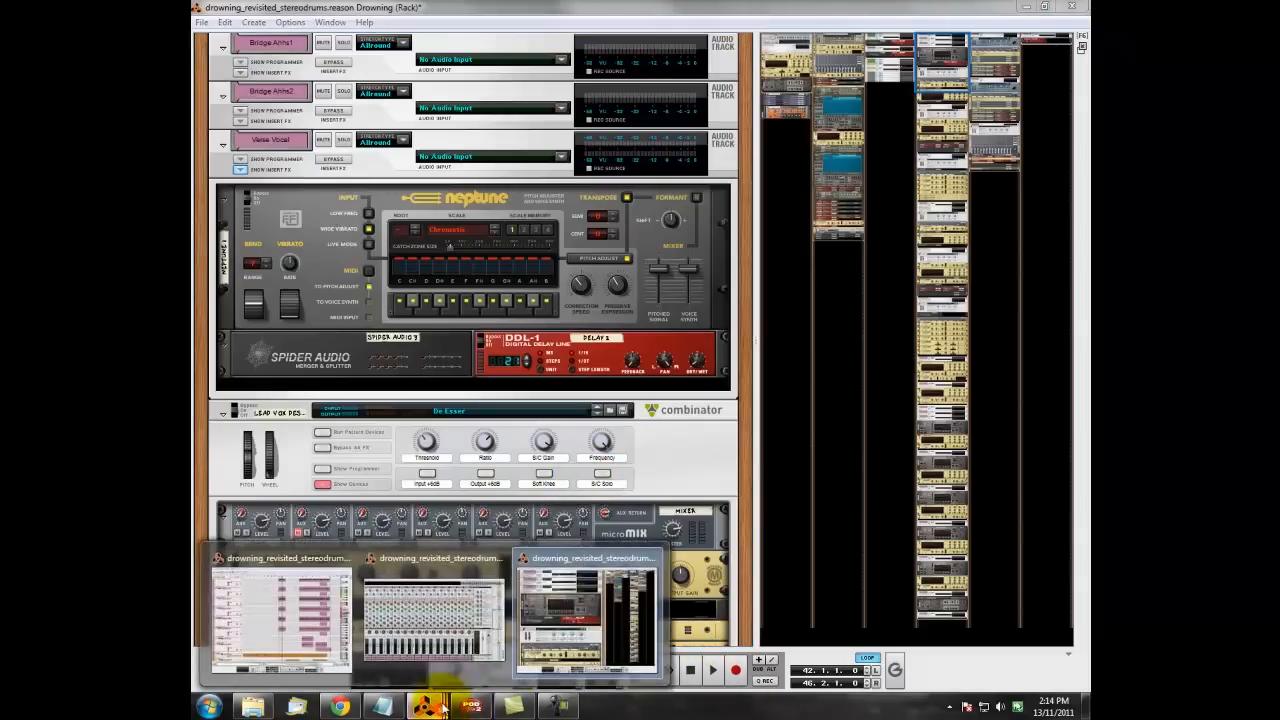
pyautogui.click(549, 560)
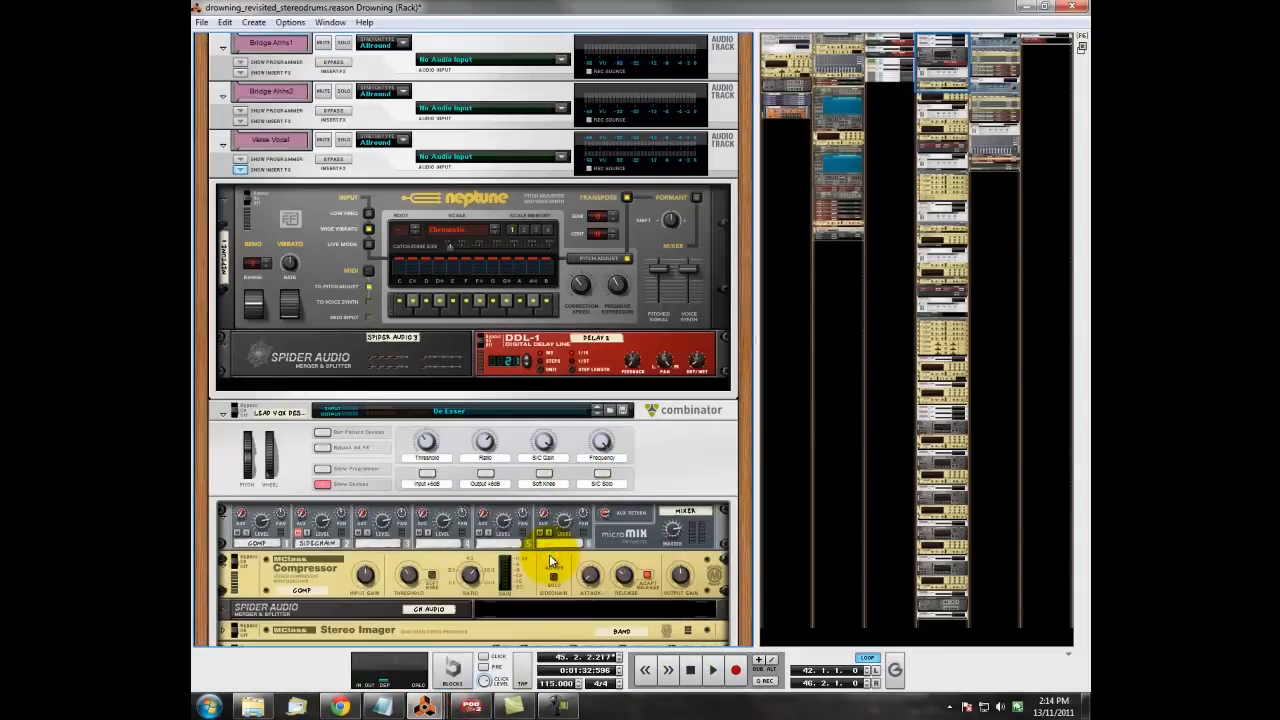
pyautogui.click(430, 706)
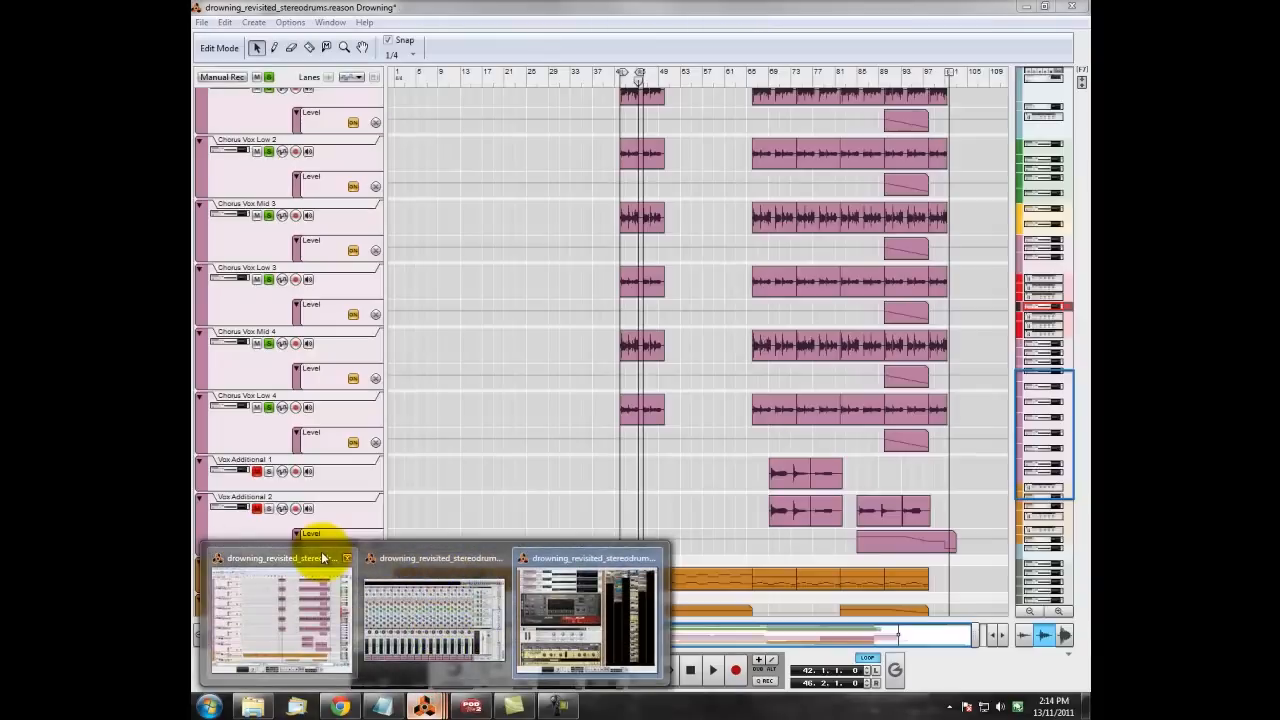
pyautogui.click(323, 550)
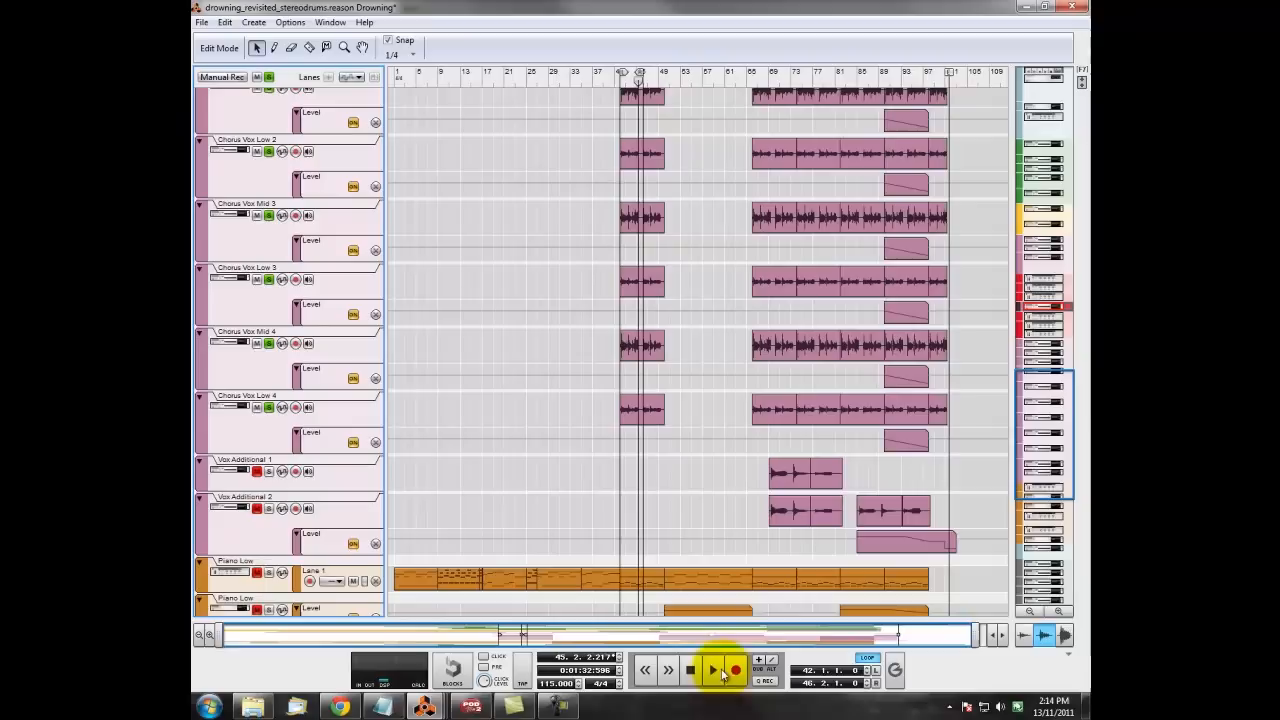
pyautogui.click(268, 407)
pyautogui.click(268, 343)
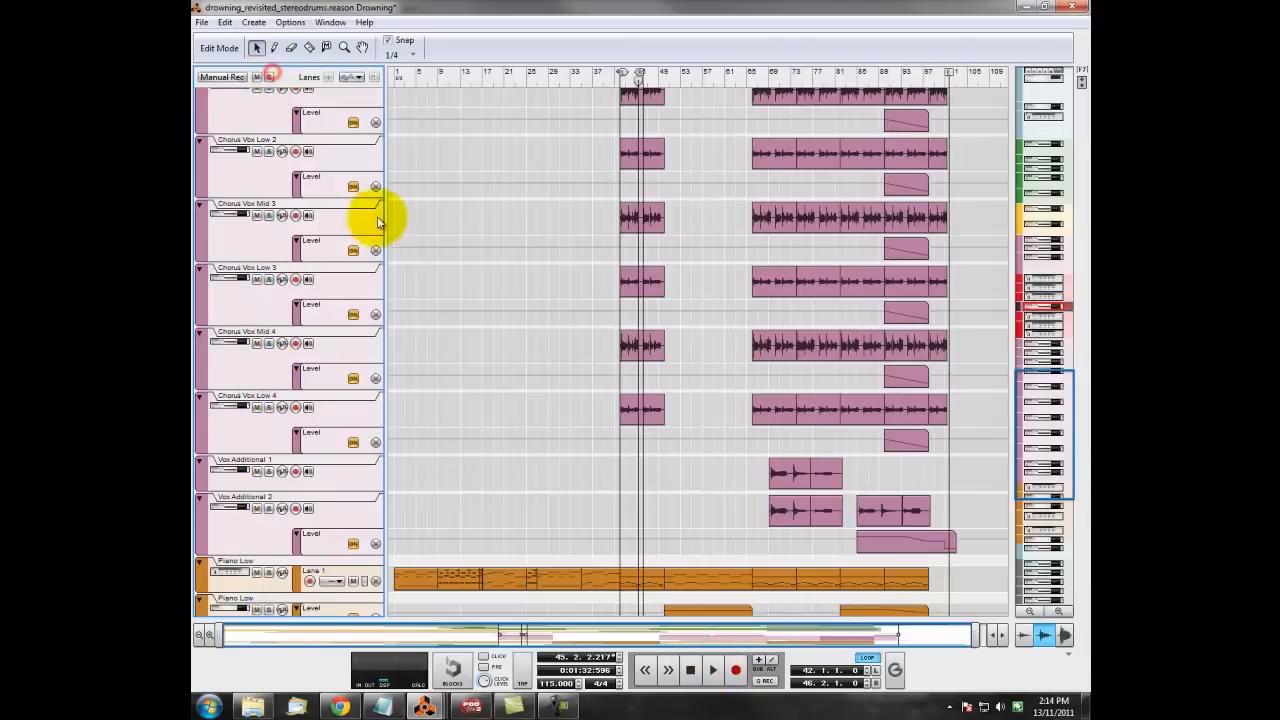
# - Solo the Chorus Vox Mid +1've track to audition it in the first chorus, and move the song position to bar 66
pyautogui.scroll(5, 377, 216)
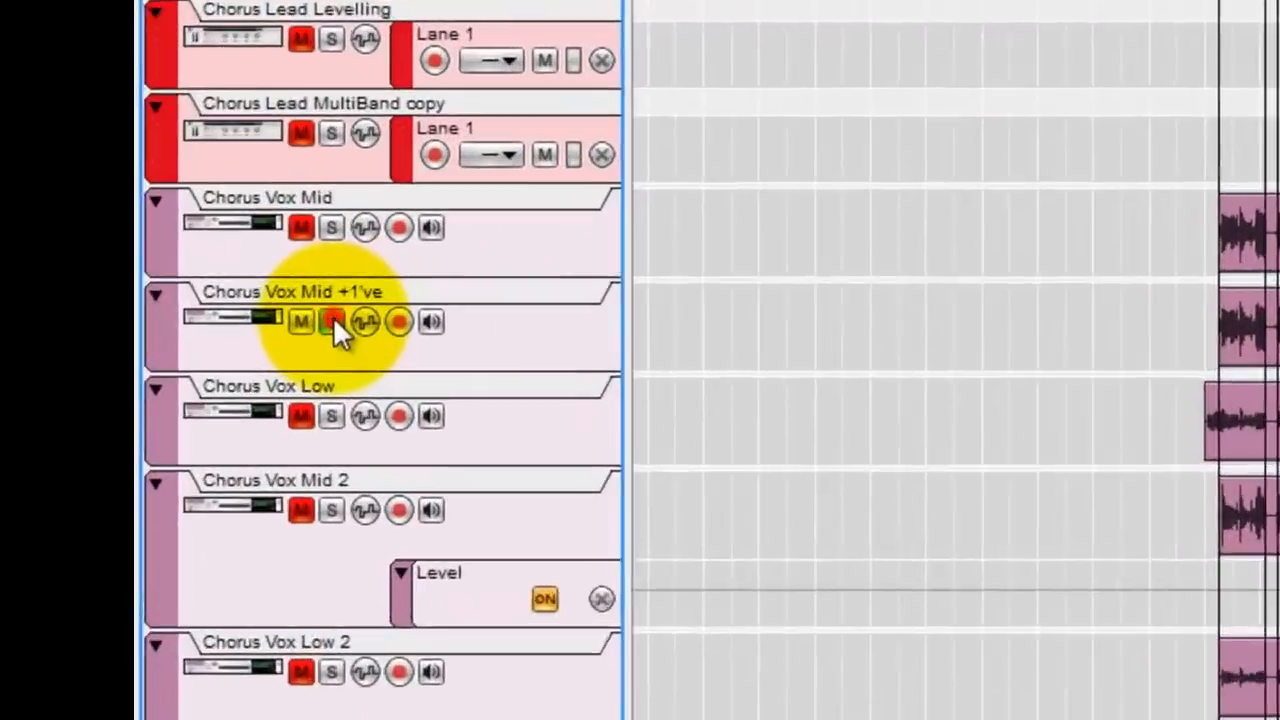
pyautogui.click(268, 294)
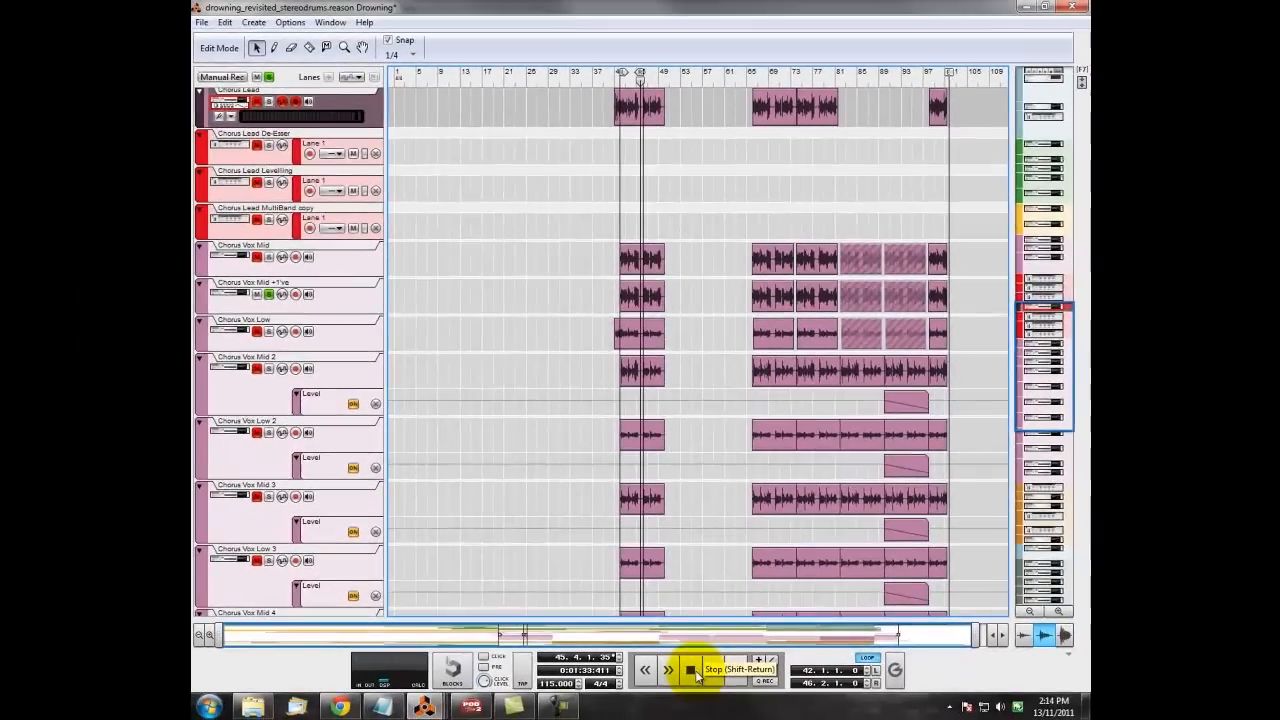
pyautogui.click(616, 86)
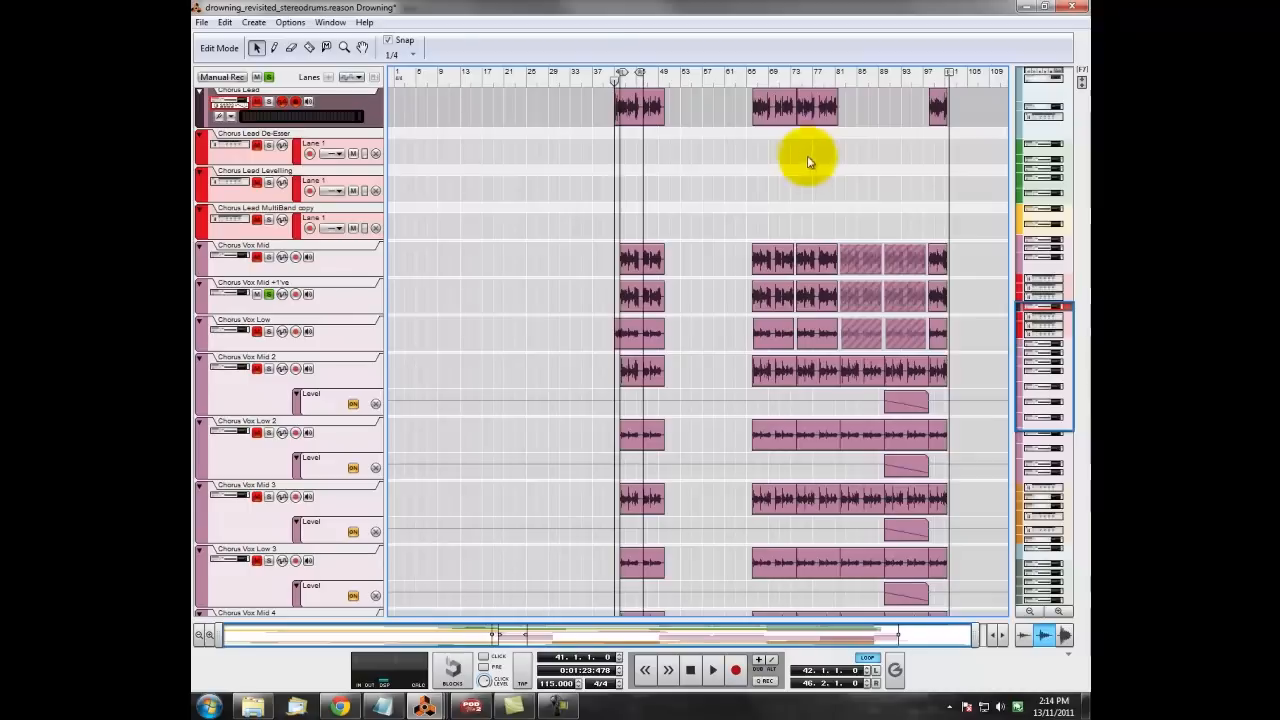
pyautogui.click(755, 86)
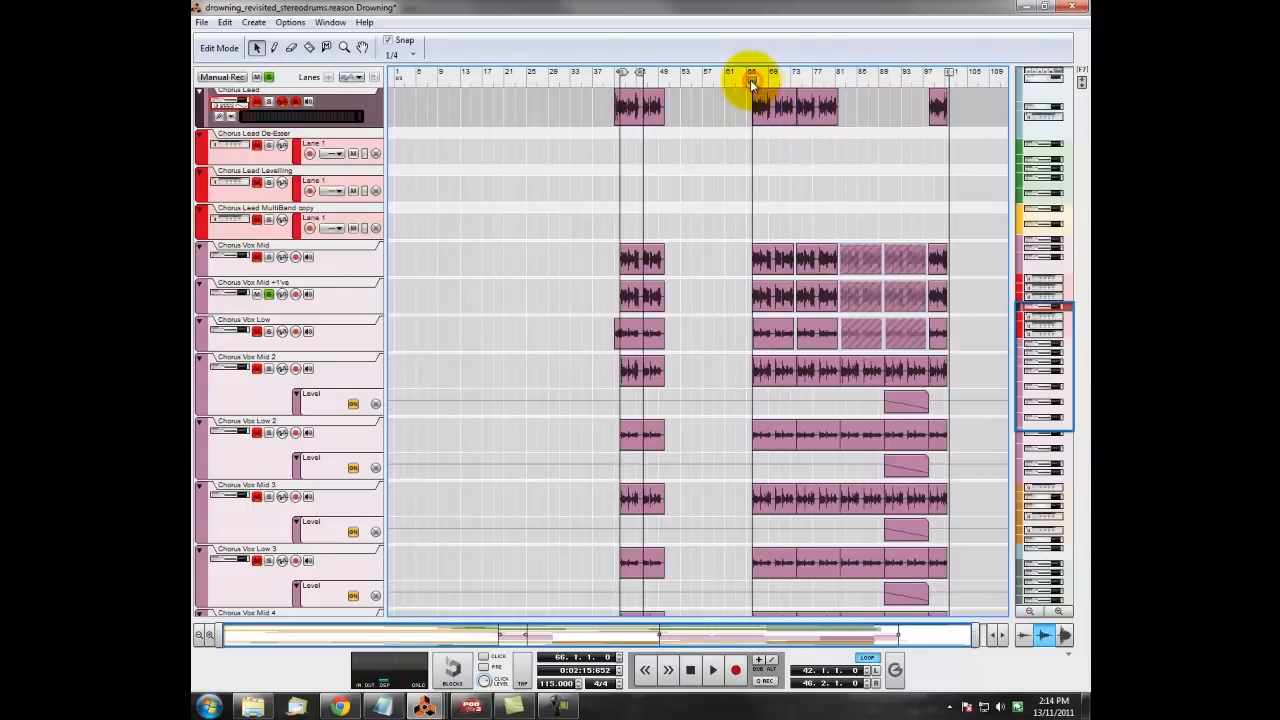
# - Clear the solo on Chorus Vox Mid +1've and compare the full chorus with that track muted and unmuted
pyautogui.click(268, 296)
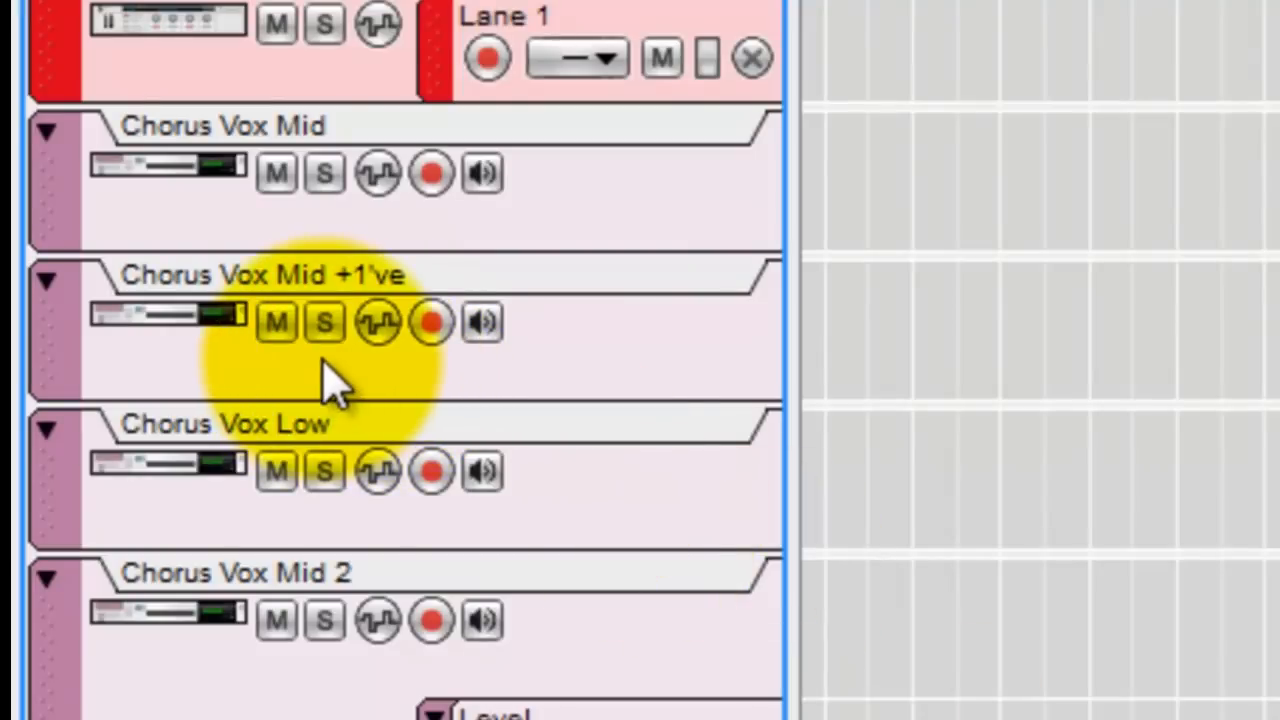
pyautogui.click(280, 322)
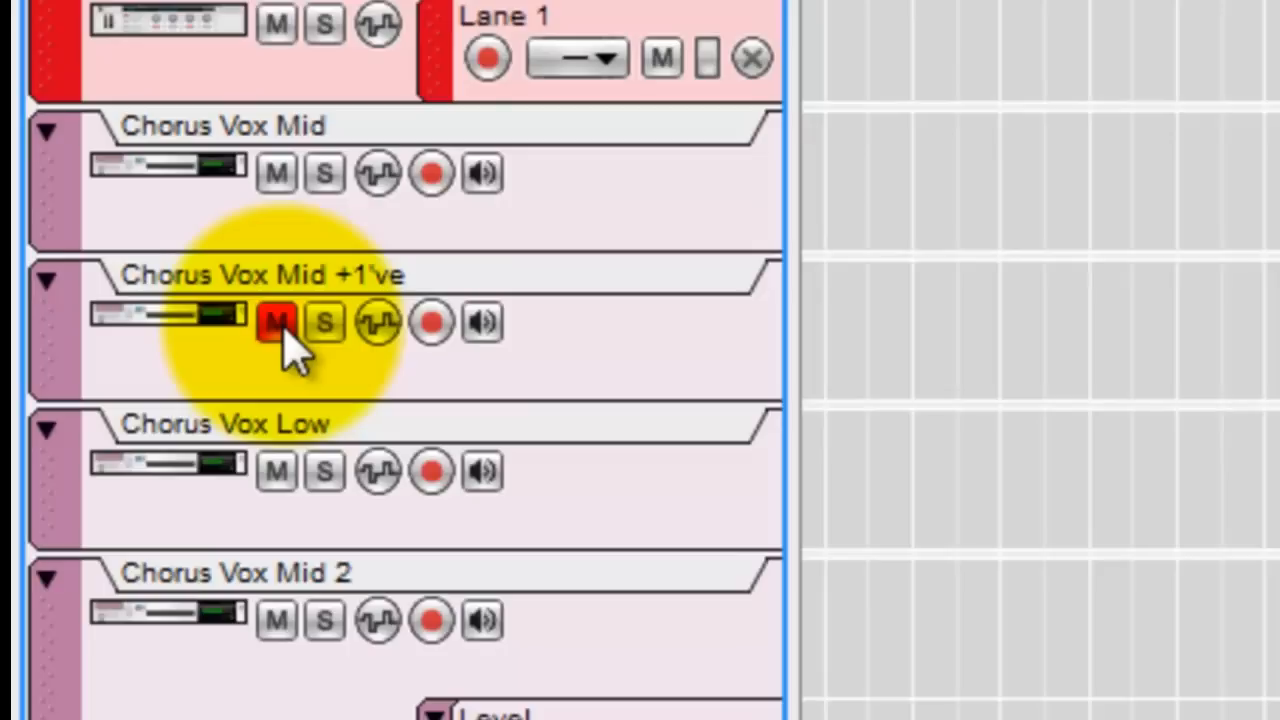
pyautogui.click(280, 325)
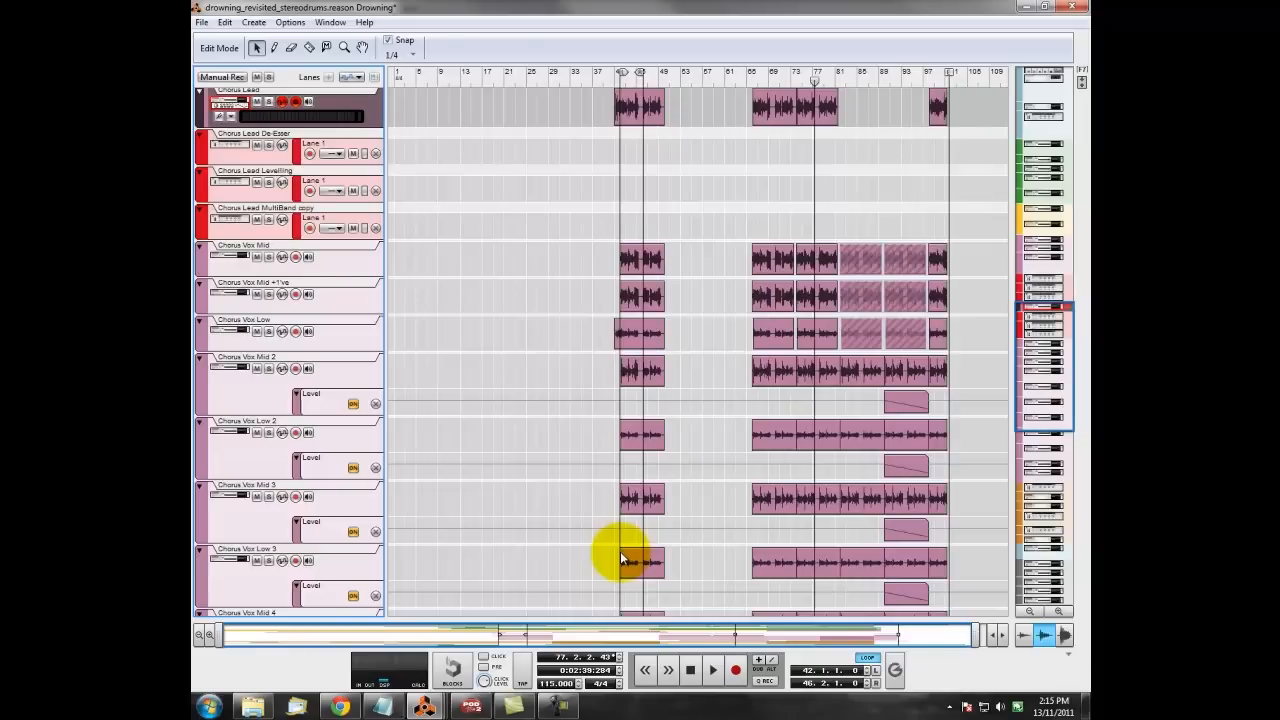
# - Review the Vox Additional and chorus vocal tracks, and bring up the lead vocal's De Esser and Vocal Leveling Amplifier in the rack
pyautogui.moveTo(1043, 357); pyautogui.dragTo(1043, 463)
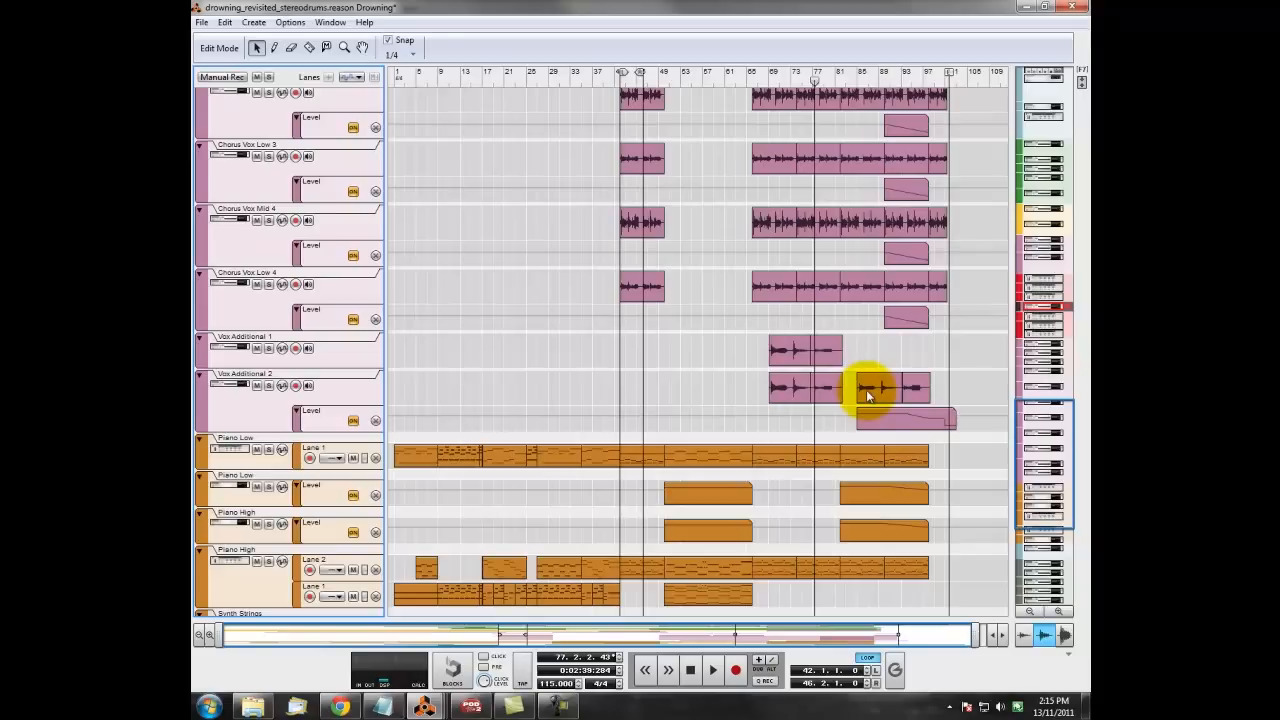
pyautogui.moveTo(1047, 433); pyautogui.dragTo(1062, 354)
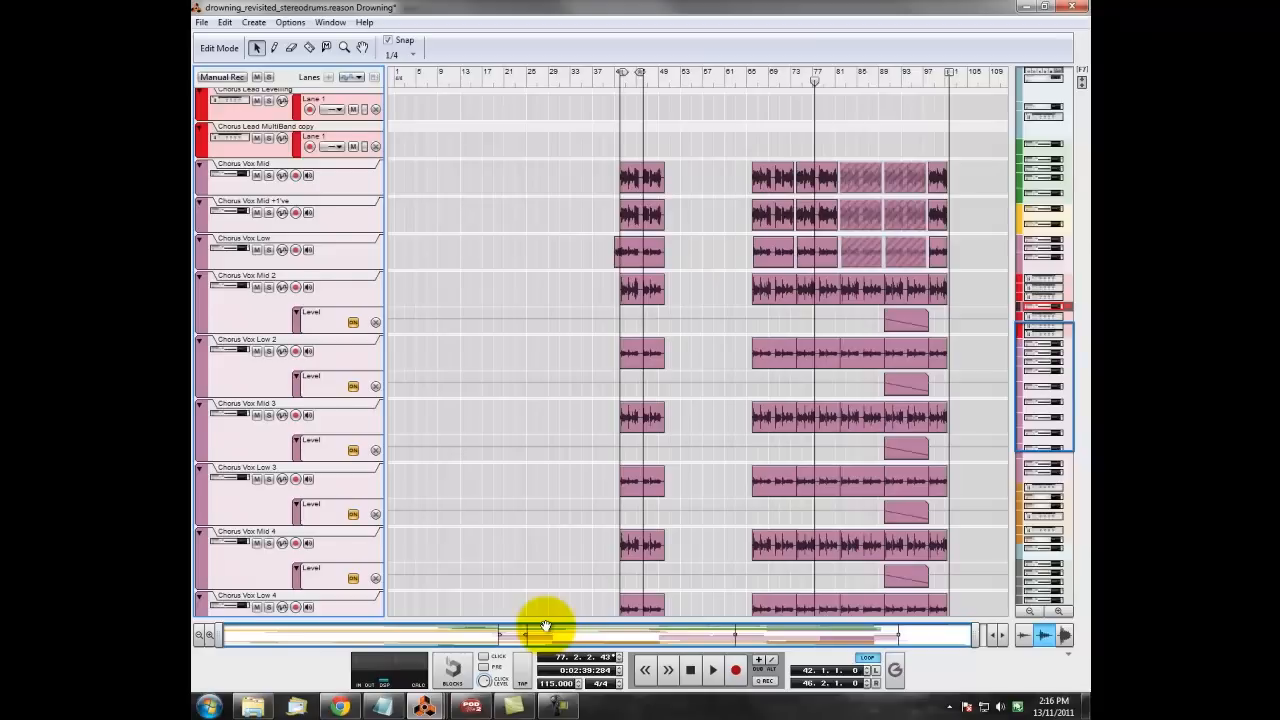
pyautogui.moveTo(424, 704)
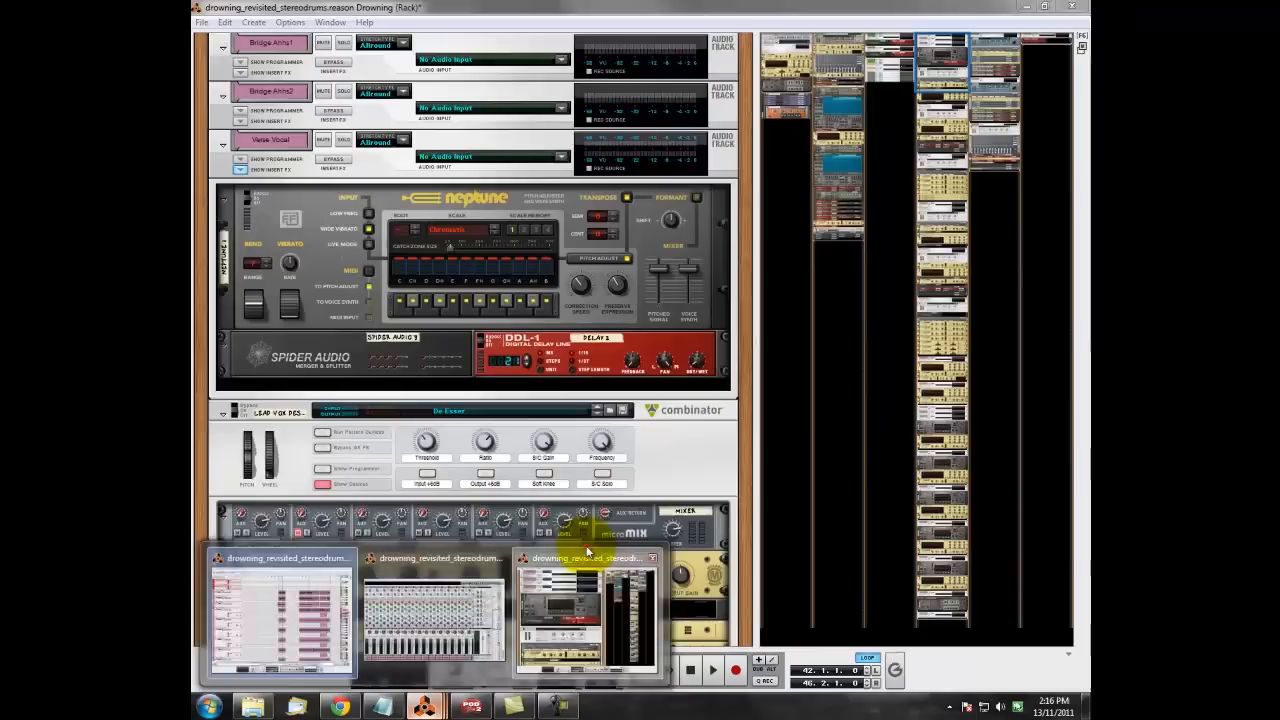
pyautogui.click(587, 553)
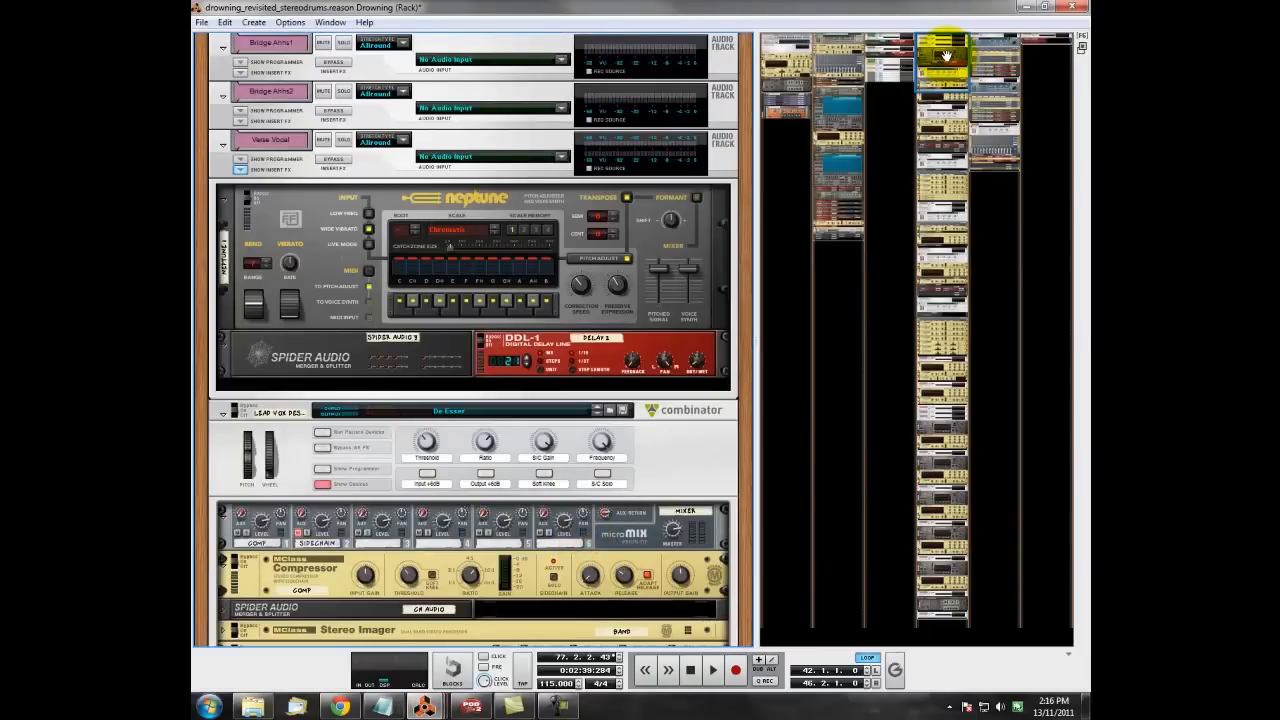
pyautogui.moveTo(946, 55); pyautogui.dragTo(947, 96)
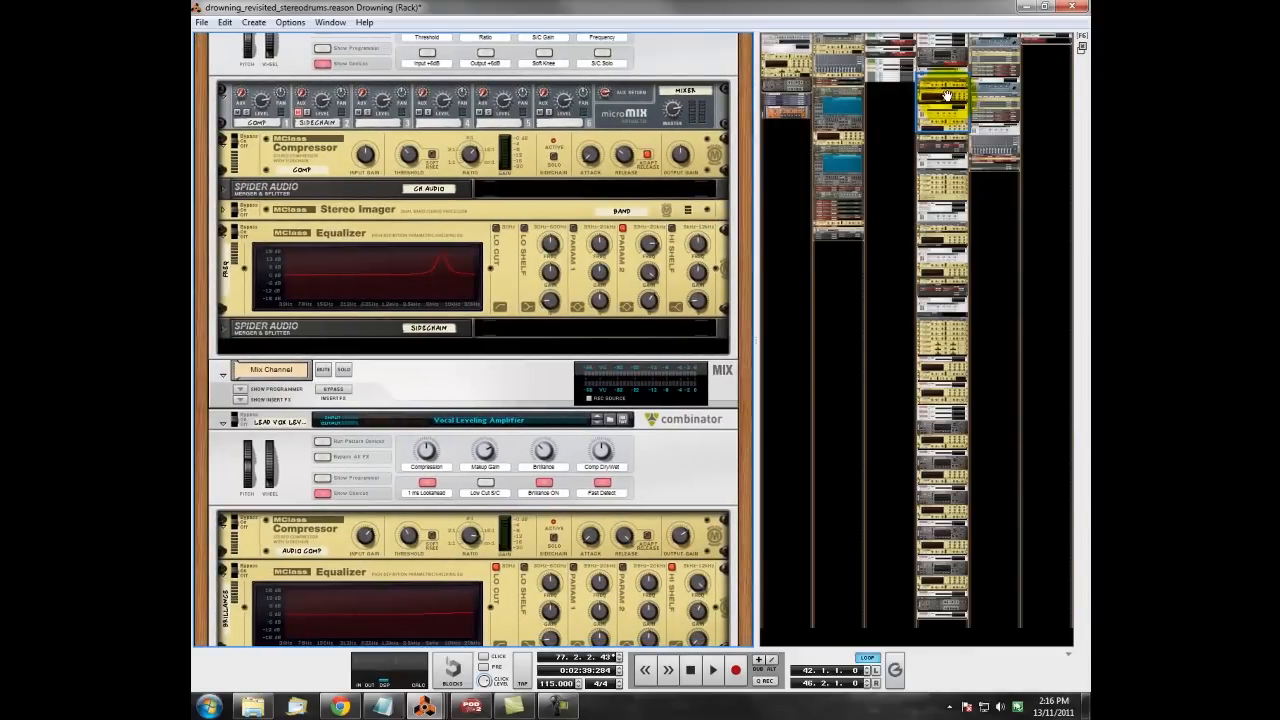